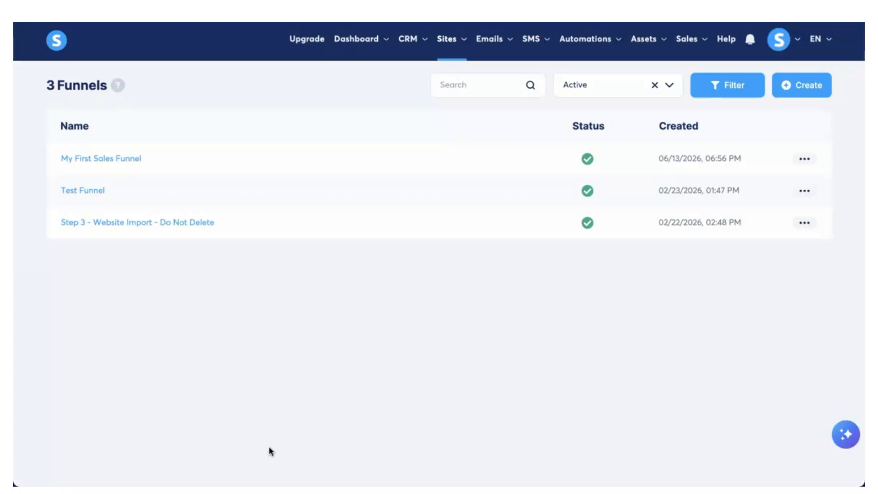
# Open the Opt-in page of My First Sales Funnel in the page editor.
pyautogui.click(138, 158)
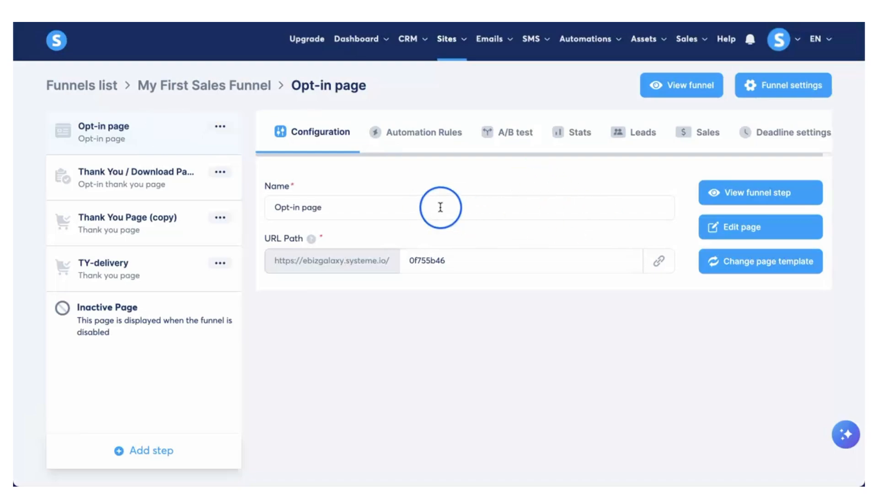
pyautogui.click(737, 228)
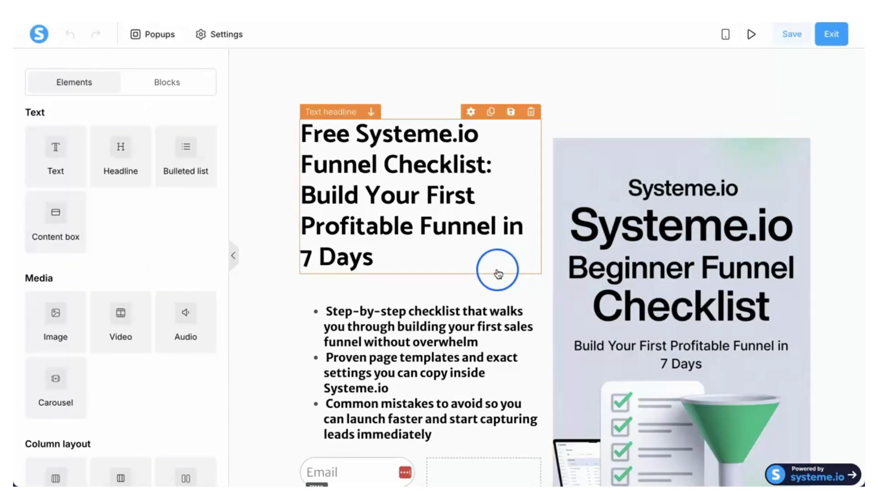
pyautogui.scroll(-2, 498, 273)
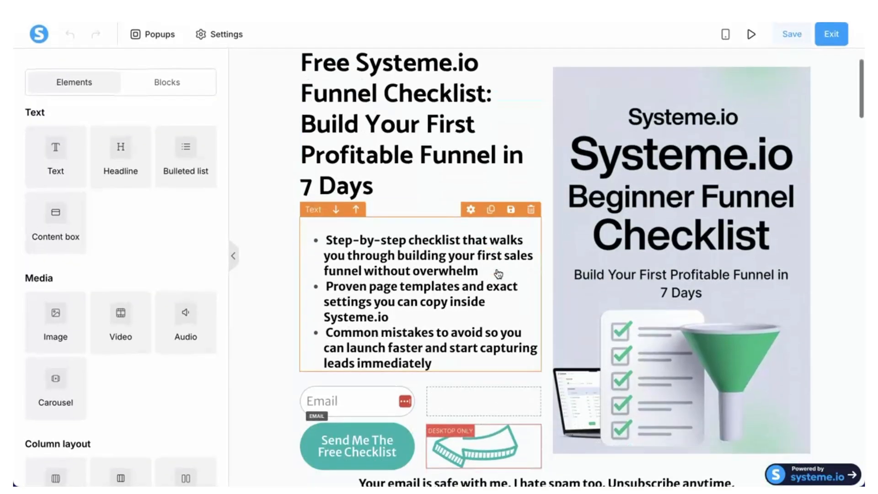
# Check the "Send Me The Free Checklist" button's redirect options after contact registration, keeping "To the next step".
pyautogui.click(353, 430)
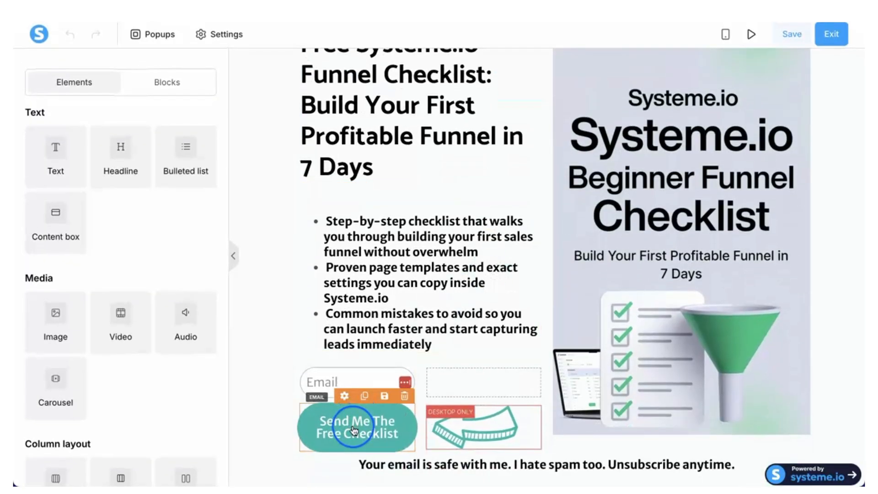
pyautogui.click(321, 380)
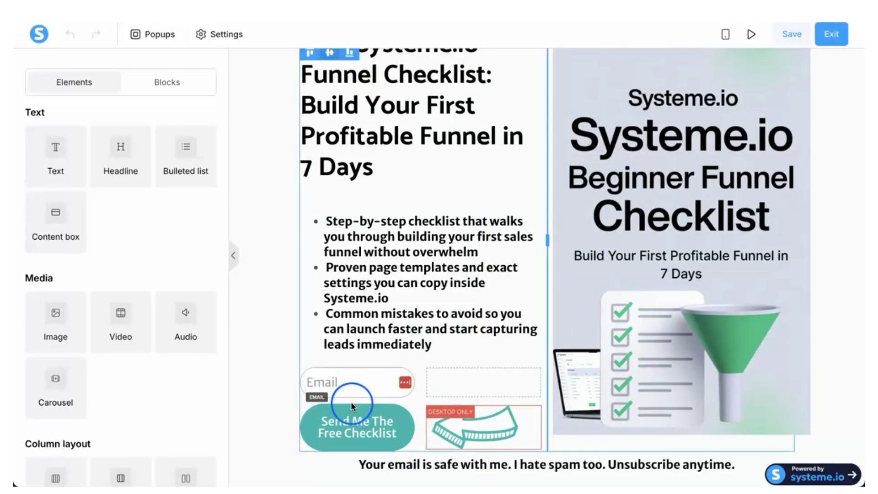
pyautogui.click(353, 432)
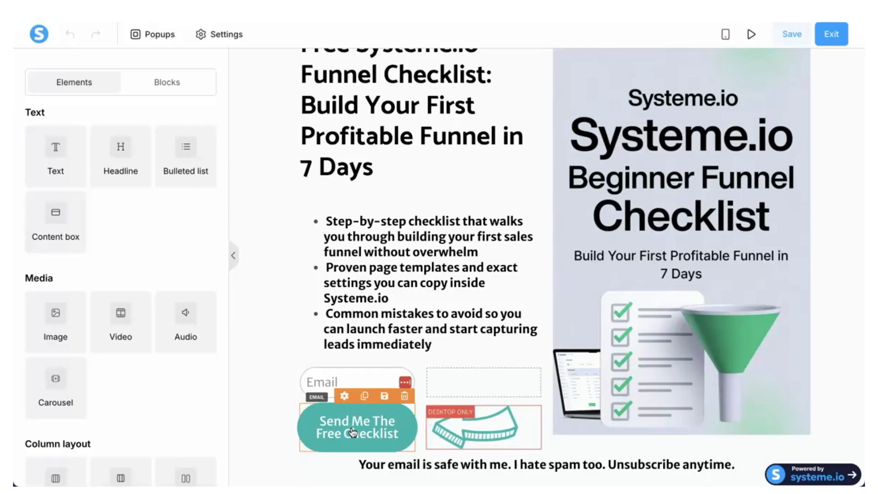
pyautogui.click(352, 432)
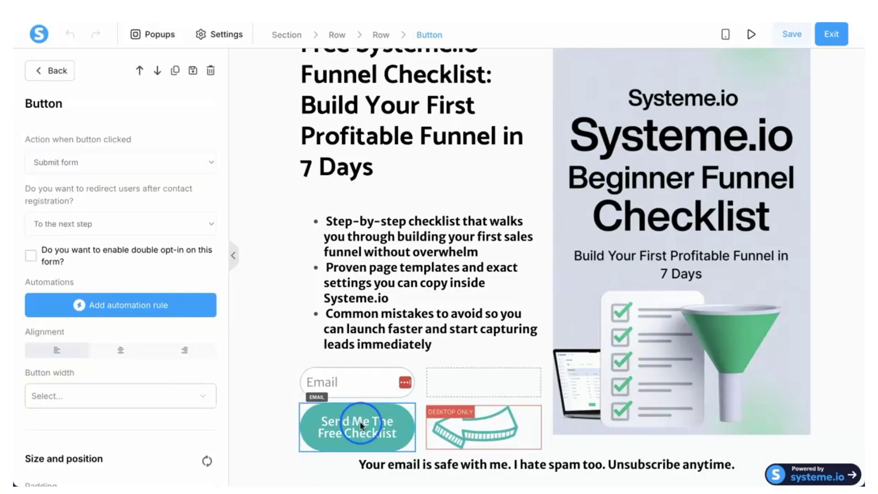
pyautogui.click(361, 427)
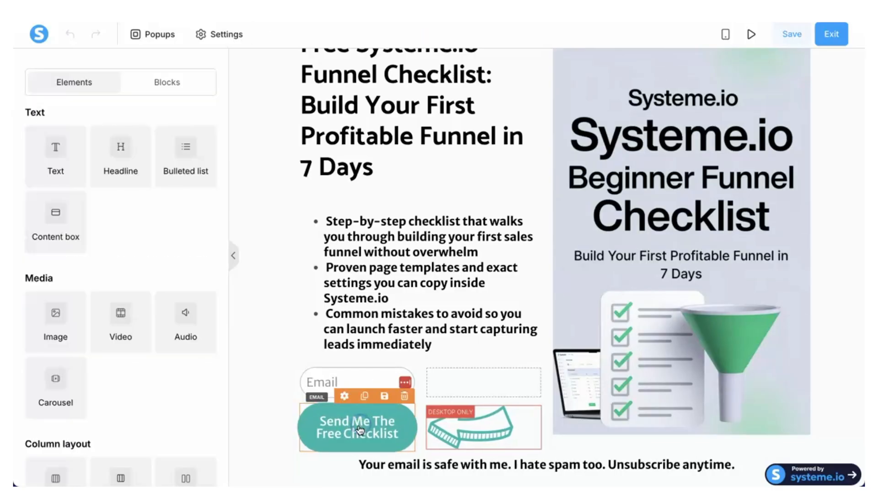
pyautogui.click(345, 397)
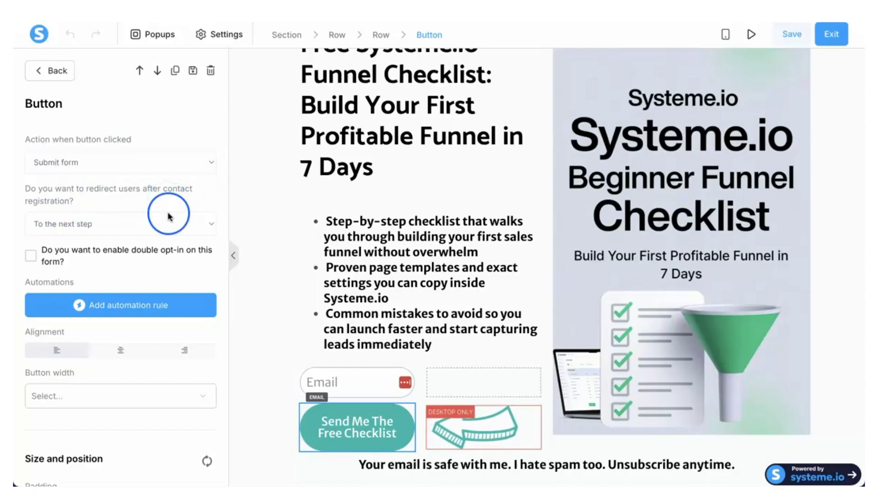
pyautogui.click(211, 223)
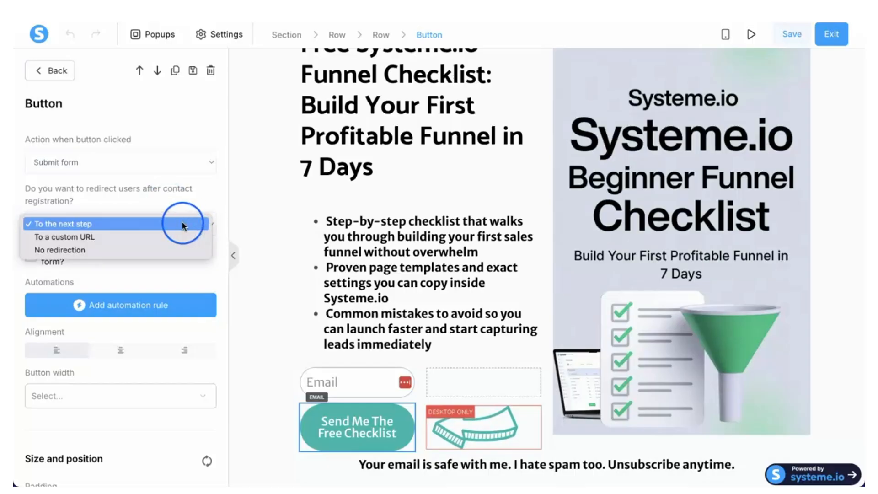
pyautogui.click(156, 224)
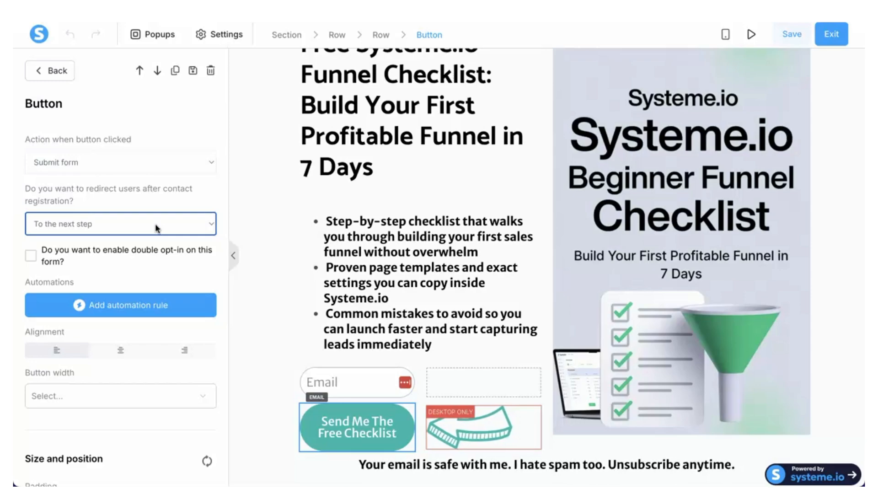
# Exit the opt-in page editor and view the opt-in funnel step.
pyautogui.click(831, 38)
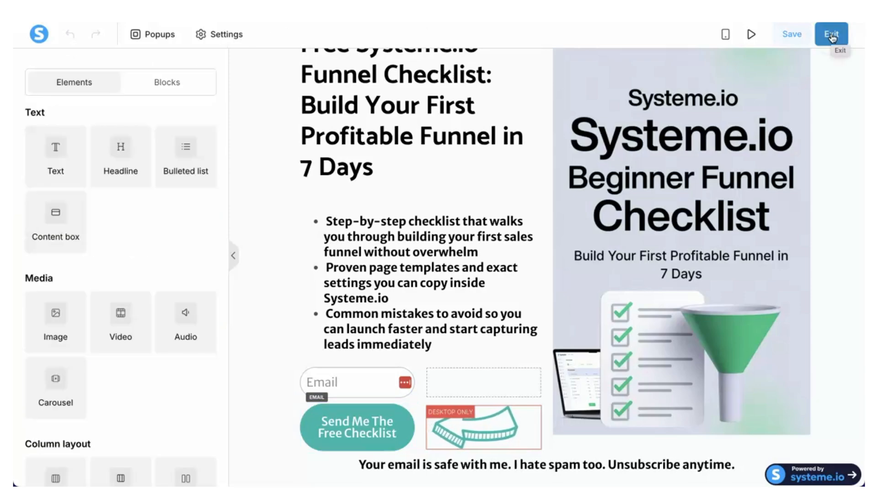
pyautogui.click(831, 37)
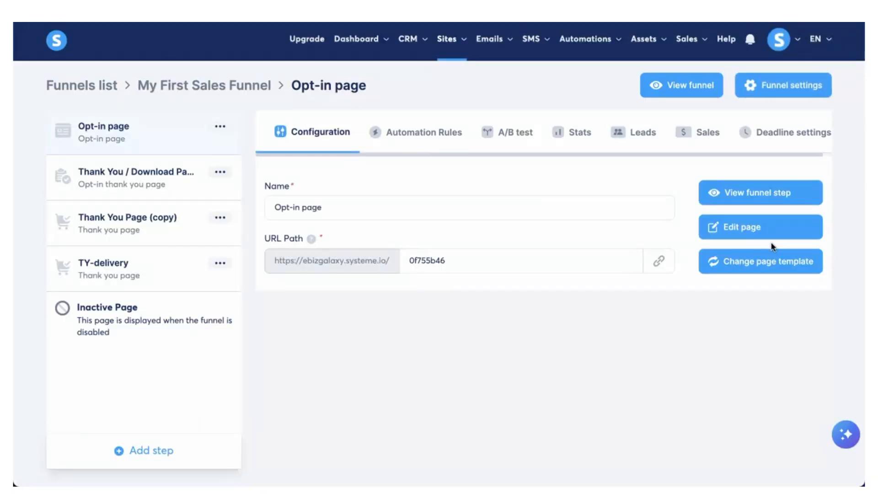
pyautogui.click(750, 196)
# Add a funnel step named "TY SAMPLE" of type Thank you page, starting from scratch.
pyautogui.click(149, 452)
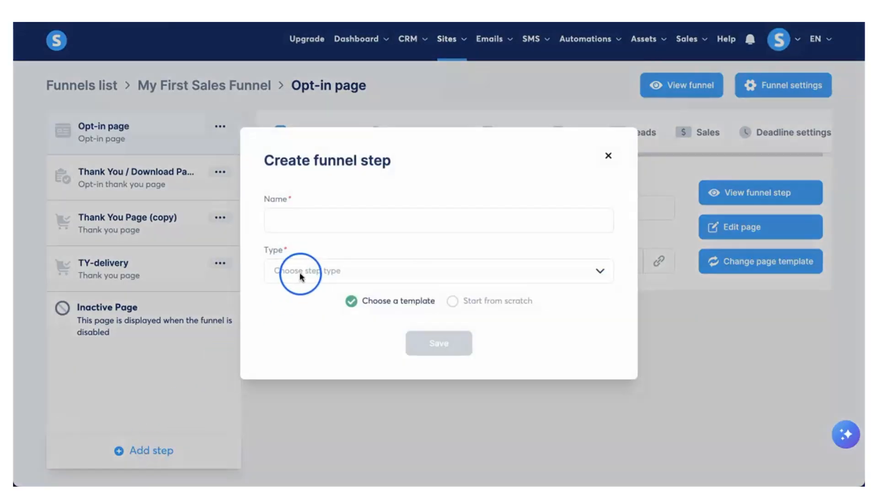
pyautogui.click(308, 219)
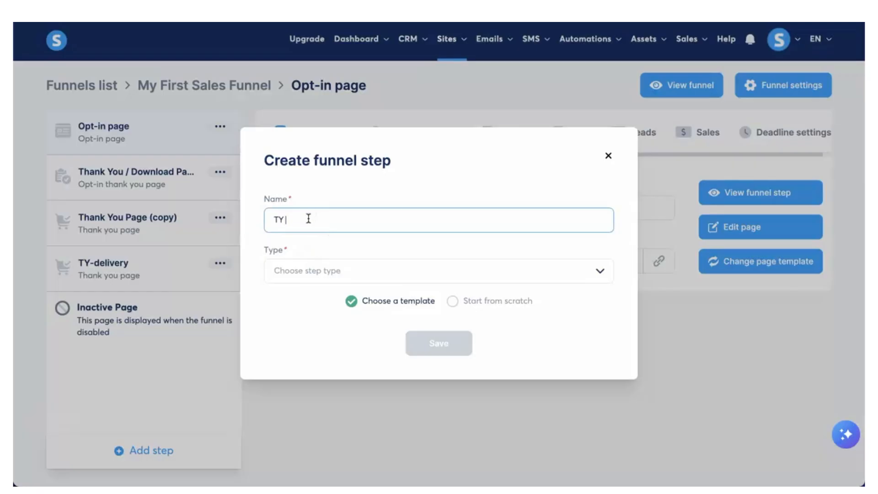
pyautogui.write('TY SAMPLE')
pyautogui.click(309, 270)
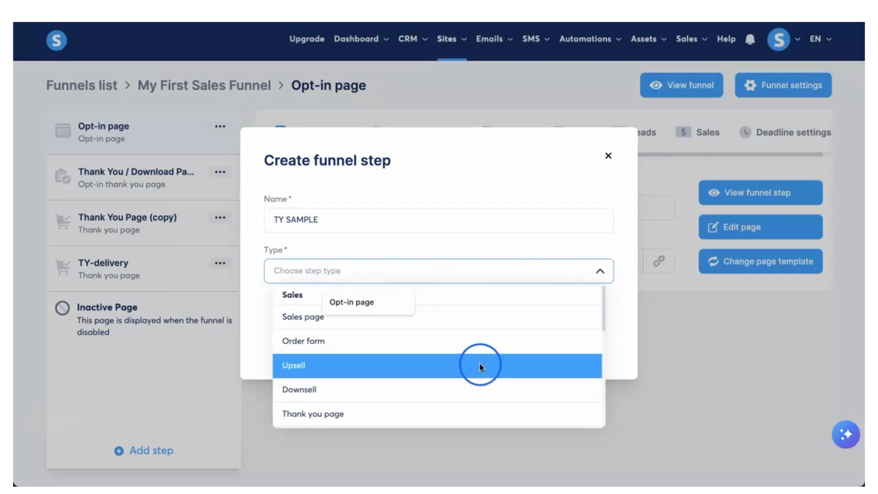
pyautogui.click(429, 414)
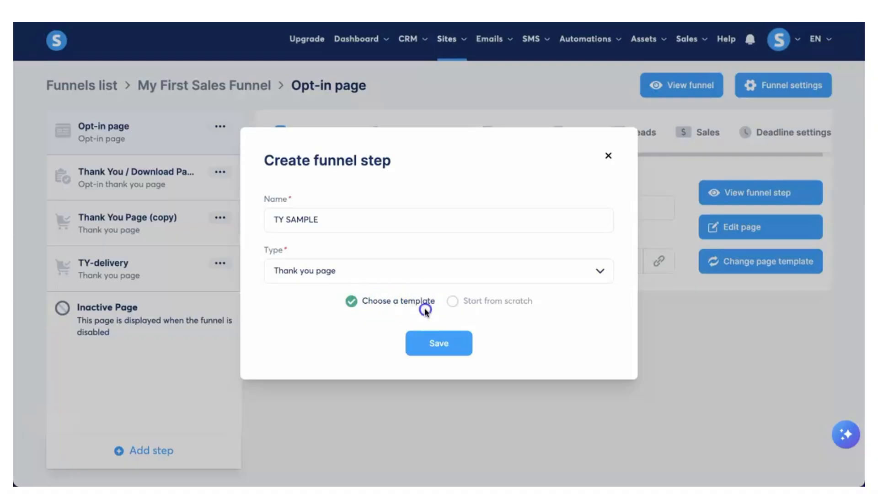
pyautogui.click(452, 301)
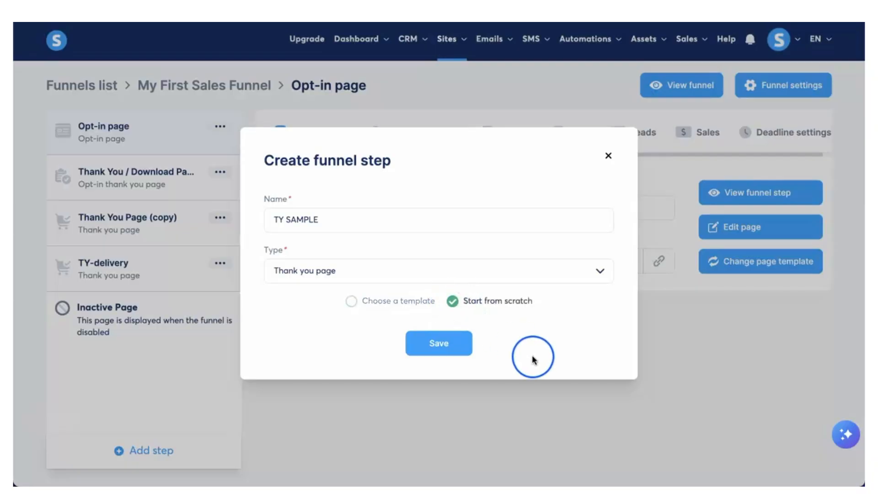
pyautogui.click(438, 343)
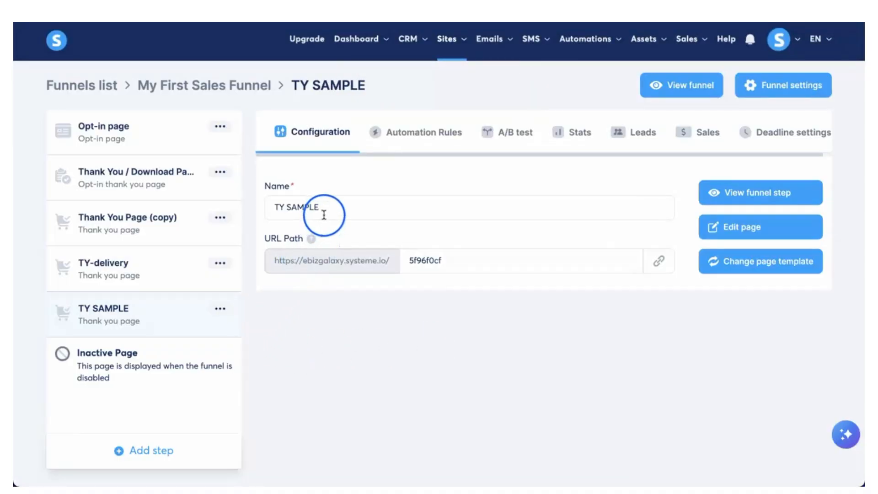
# Open the TY SAMPLE page for editing and place a Headline element in its empty first section.
pyautogui.click(743, 228)
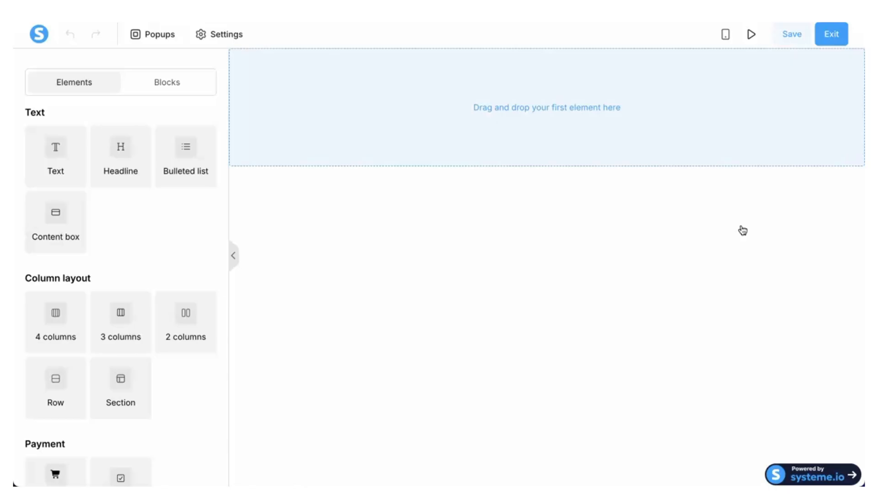
pyautogui.click(626, 277)
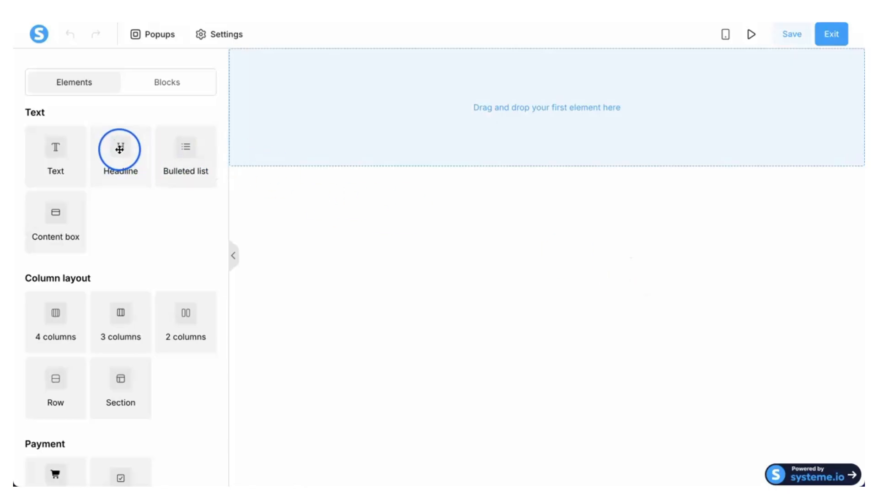
pyautogui.moveTo(120, 149); pyautogui.dragTo(557, 110)
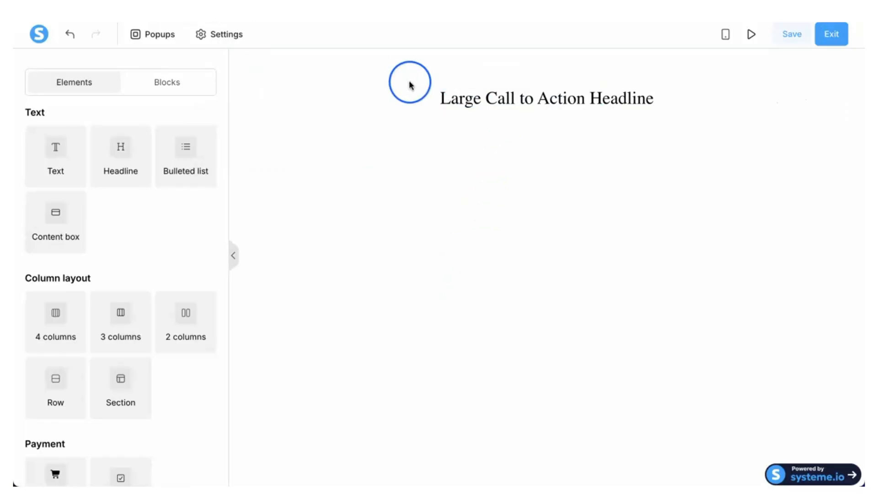
# Replace the placeholder headline with "Thank You! Here's Your Free "Systeme.io Beginner Funnel Checklist"" on three lines, bold with the checklist name underlined.
pyautogui.click(463, 102)
pyautogui.moveTo(461, 97); pyautogui.dragTo(613, 93)
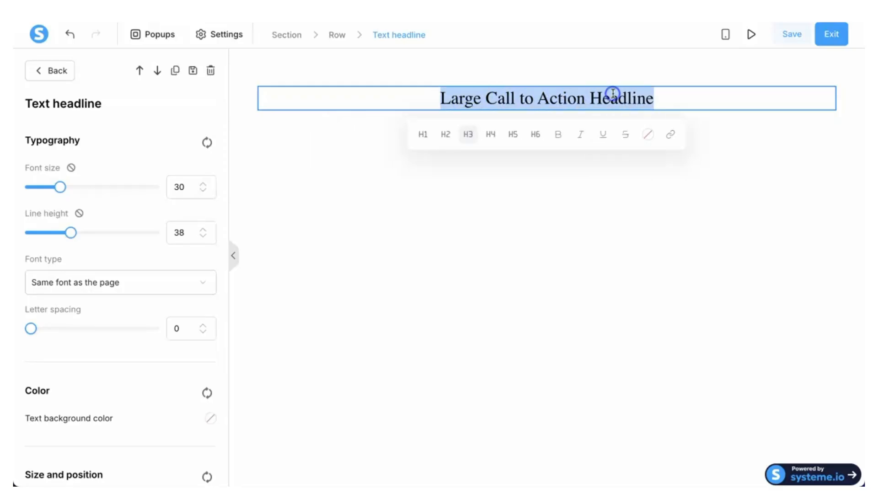
pyautogui.write('Thank You! Here\'s Your Free "Systeme.io Beginner Funnel Checklist"')
pyautogui.click(617, 236)
pyautogui.click(629, 326)
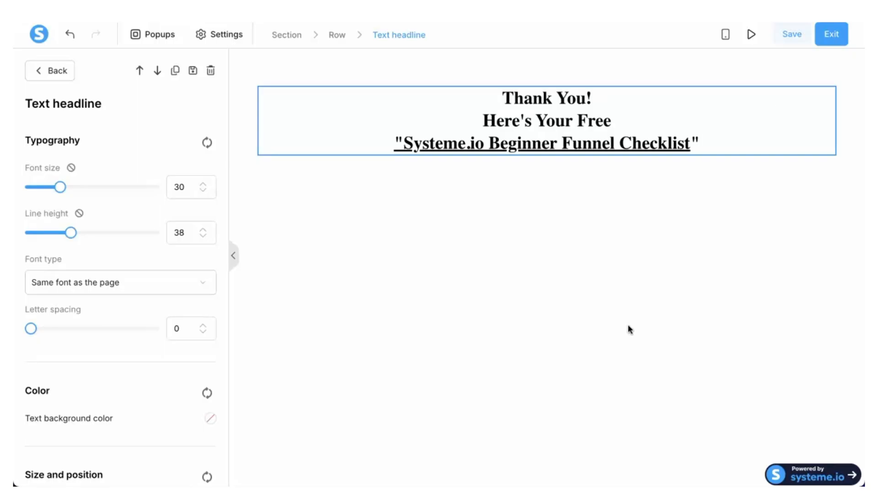
pyautogui.click(212, 79)
pyautogui.click(518, 123)
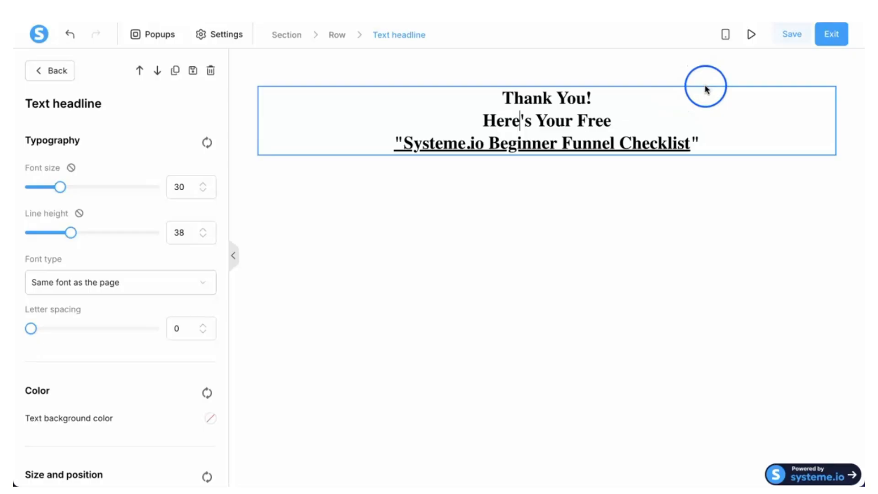
pyautogui.click(686, 111)
pyautogui.click(420, 114)
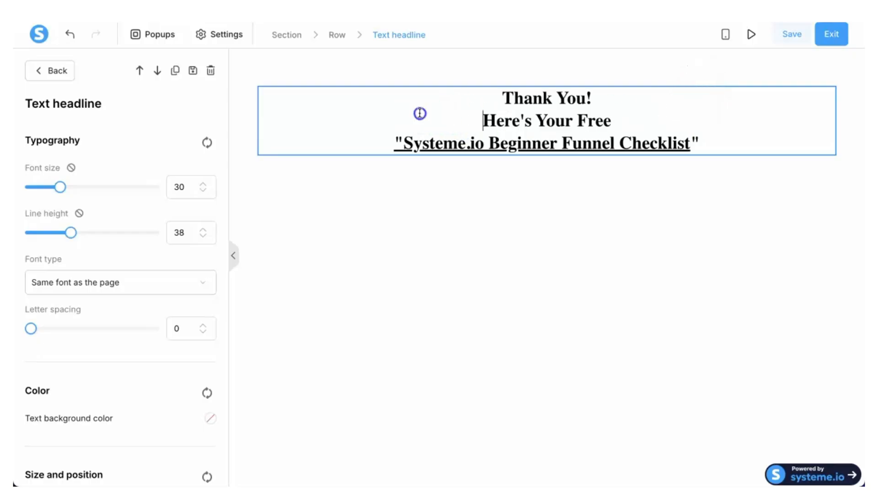
pyautogui.click(324, 78)
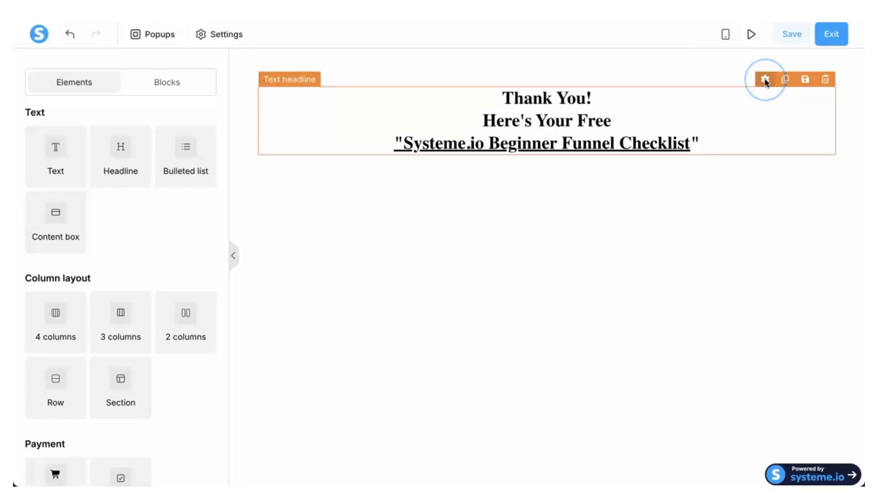
# Set the thank-you headline's font size to 44 and its line height to 55.
pyautogui.click(766, 80)
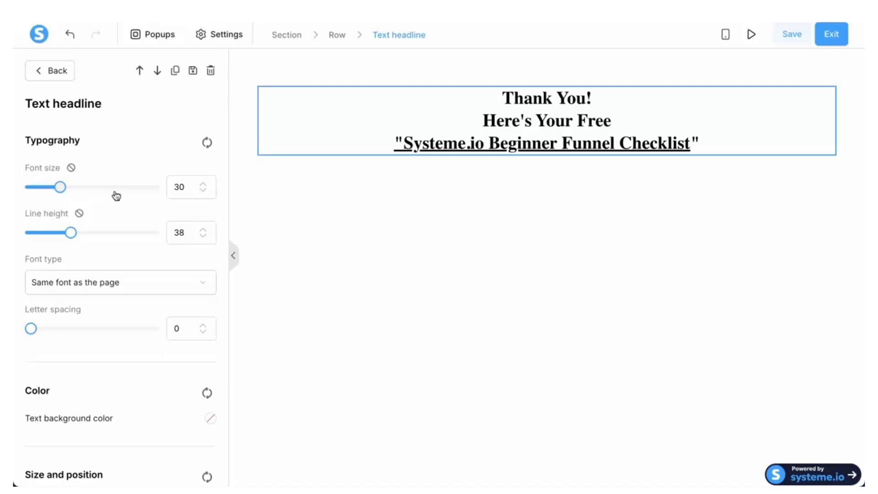
pyautogui.moveTo(62, 189); pyautogui.dragTo(80, 190)
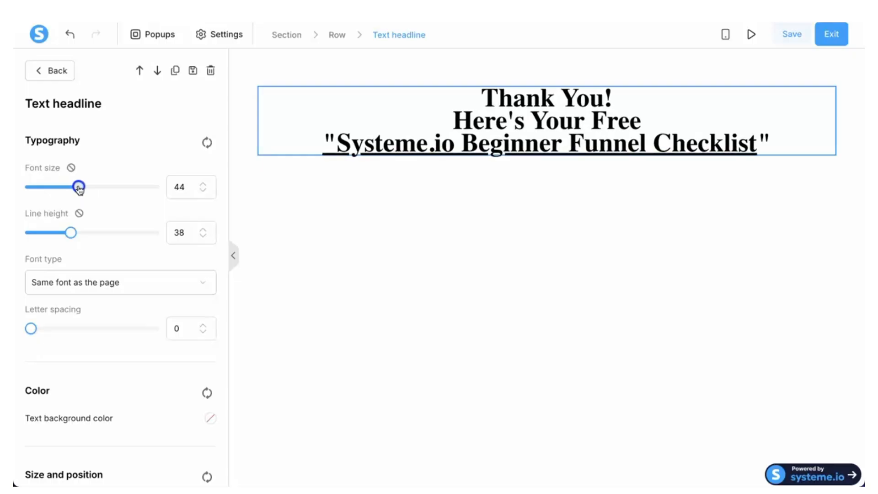
pyautogui.moveTo(70, 233); pyautogui.dragTo(93, 235)
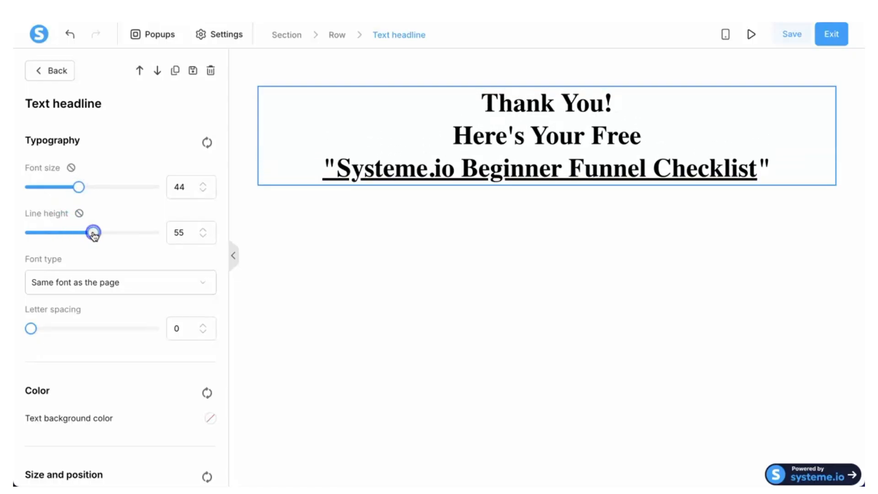
pyautogui.click(682, 287)
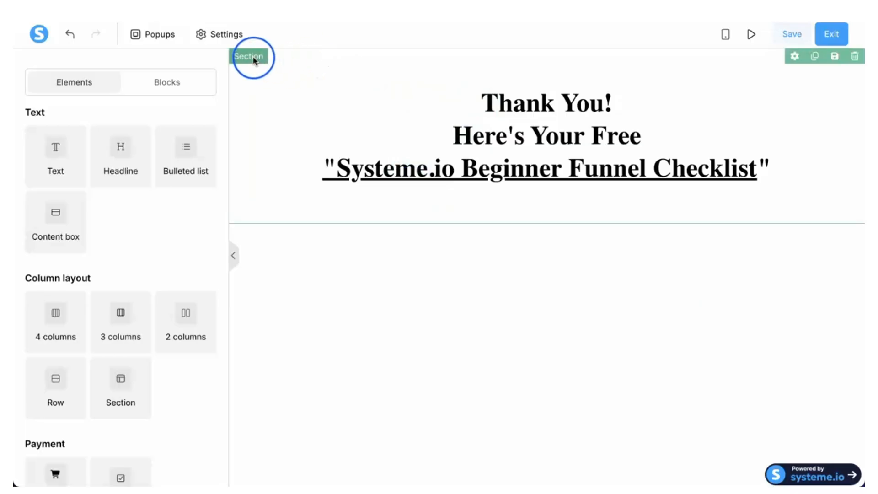
# Review the padding, margin and background settings of the section containing the headline.
pyautogui.click(794, 56)
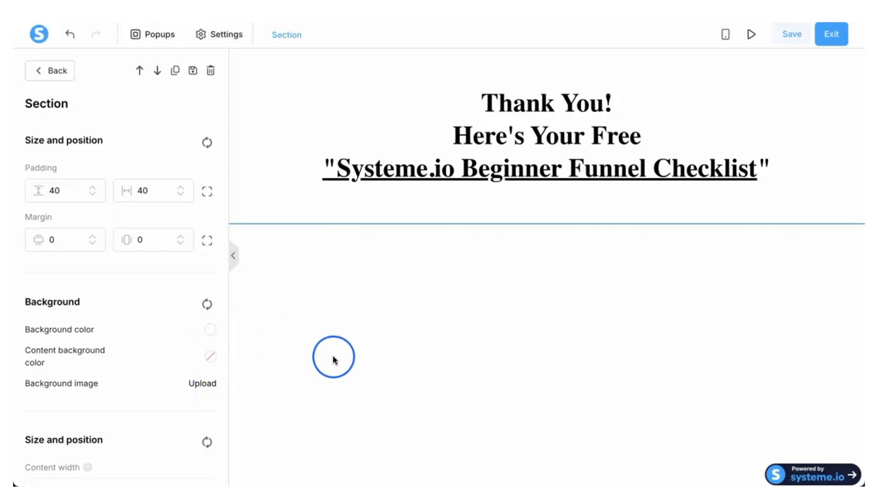
pyautogui.click(404, 354)
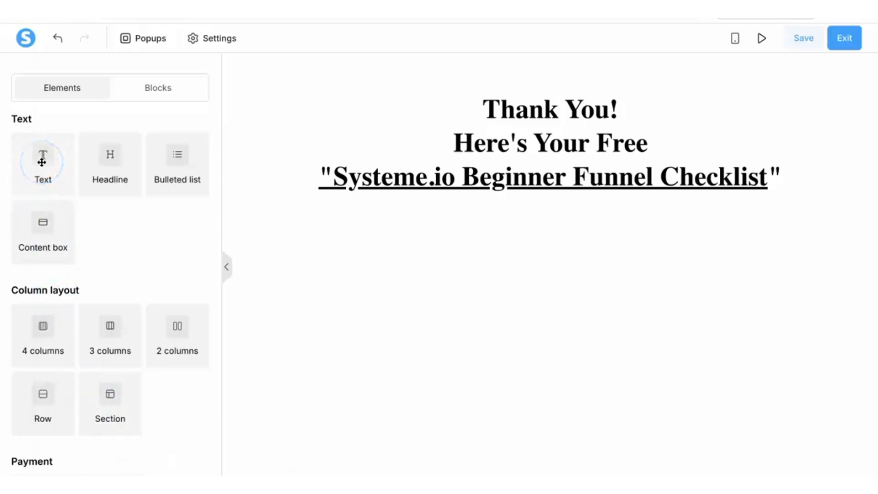
# Look through the available layout, payment, form and media elements for the thank-you page.
pyautogui.scroll(-3, 63, 350)
pyautogui.scroll(-5, 63, 352)
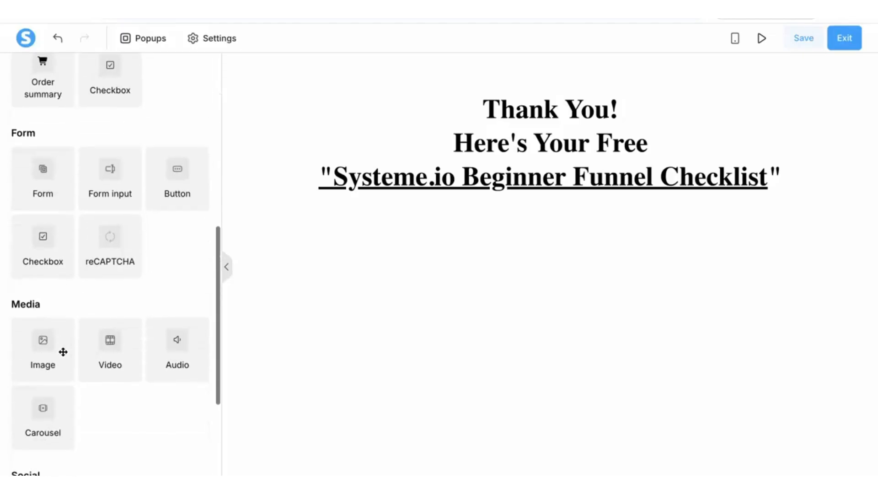
pyautogui.scroll(-1, 63, 352)
pyautogui.moveTo(109, 342)
pyautogui.mouseDown()
pyautogui.moveTo(269, 314)
pyautogui.moveTo(315, 315)
pyautogui.moveTo(108, 329)
pyautogui.mouseUp()
pyautogui.scroll(4, 107, 332)
pyautogui.scroll(5, 107, 330)
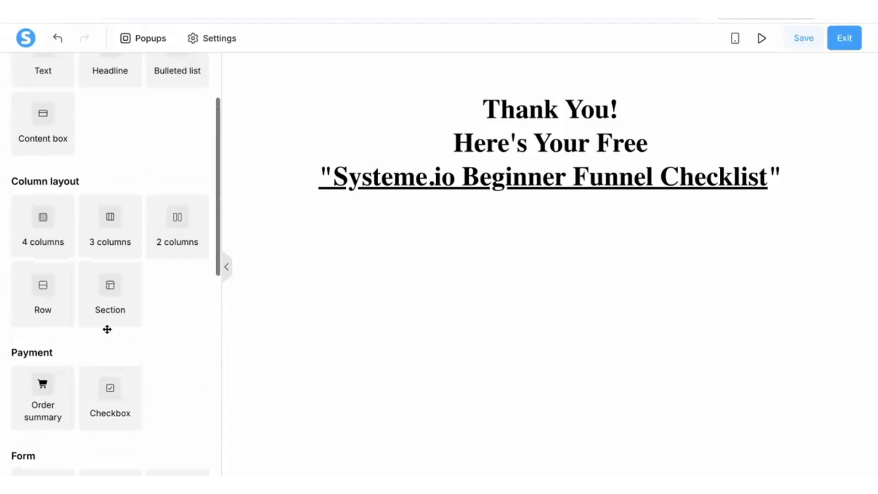
# Add a text element below the headline section and replace its placeholder with the copied day-by-day checklist starting at "Day 1 – Set Up Your Systeme.io Foundation".
pyautogui.moveTo(41, 170); pyautogui.dragTo(561, 231)
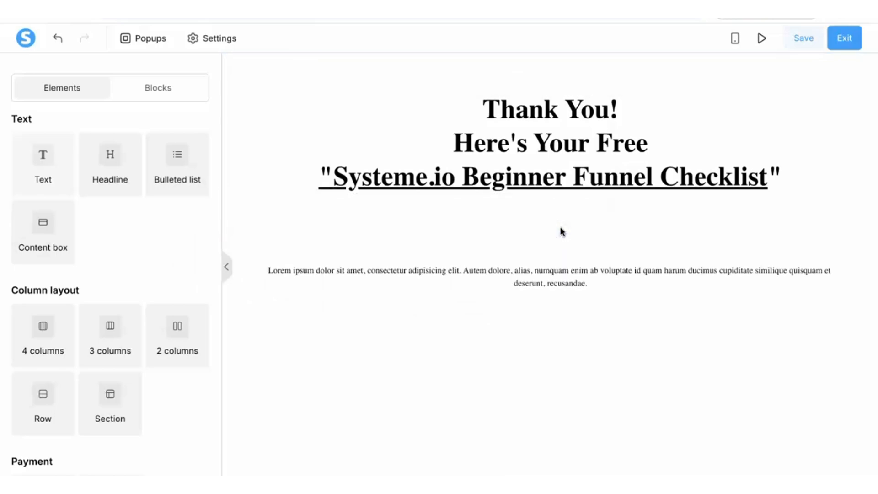
pyautogui.click(347, 274)
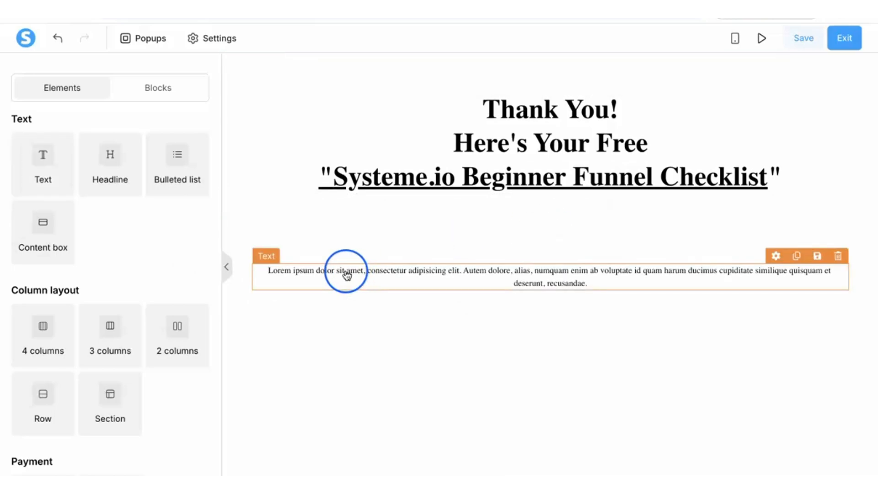
pyautogui.click(282, 273)
pyautogui.moveTo(281, 273); pyautogui.dragTo(542, 296)
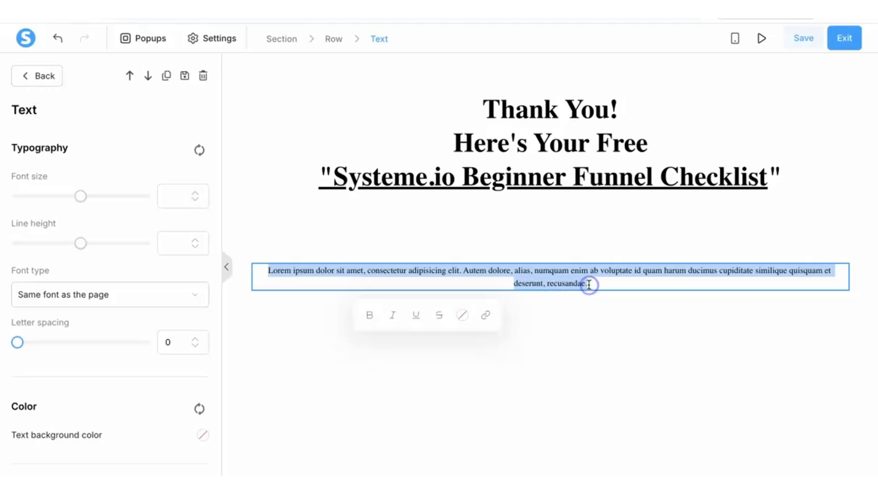
pyautogui.press('BackSpace')
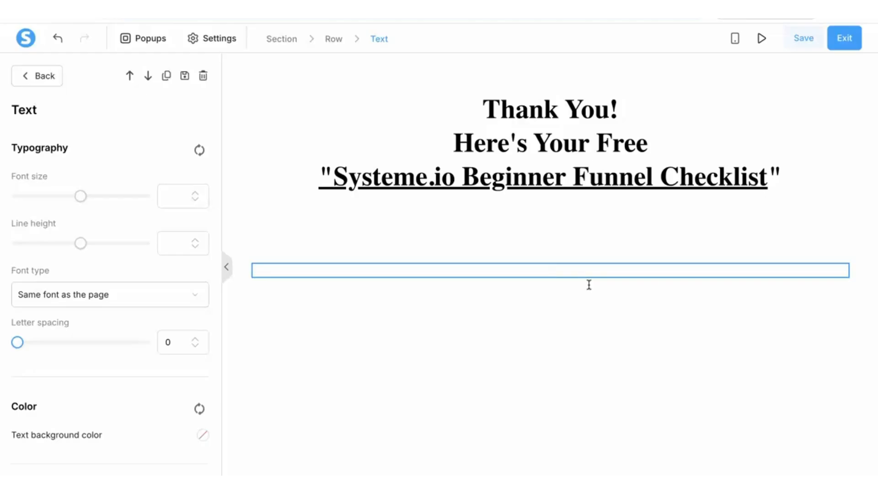
pyautogui.hotkey('ctrl', 'v')
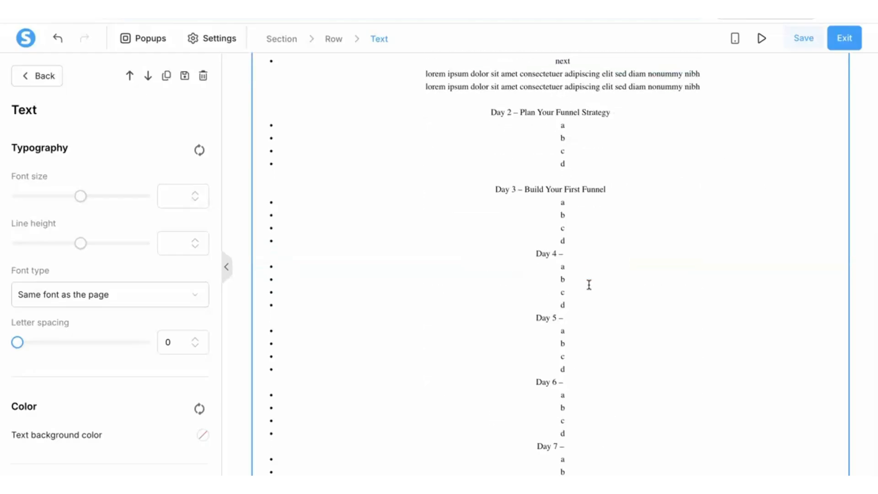
pyautogui.scroll(5, 589, 285)
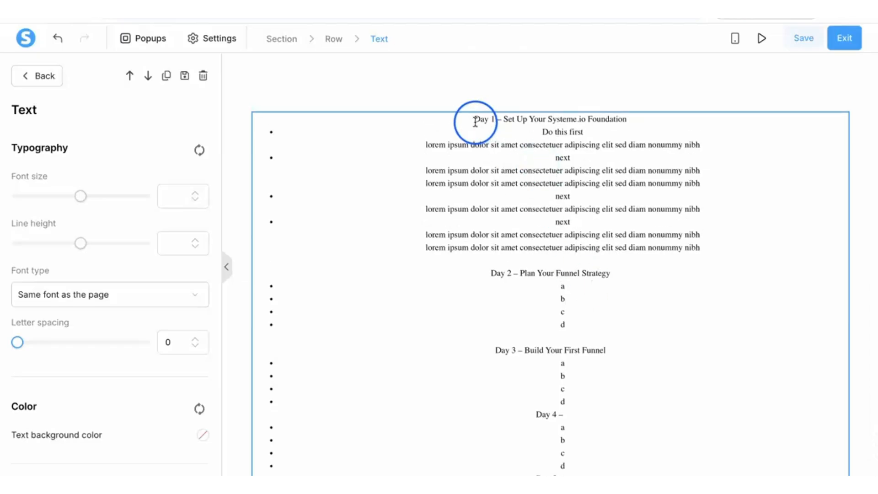
# Left-align the checklist text element.
pyautogui.doubleClick(476, 120)
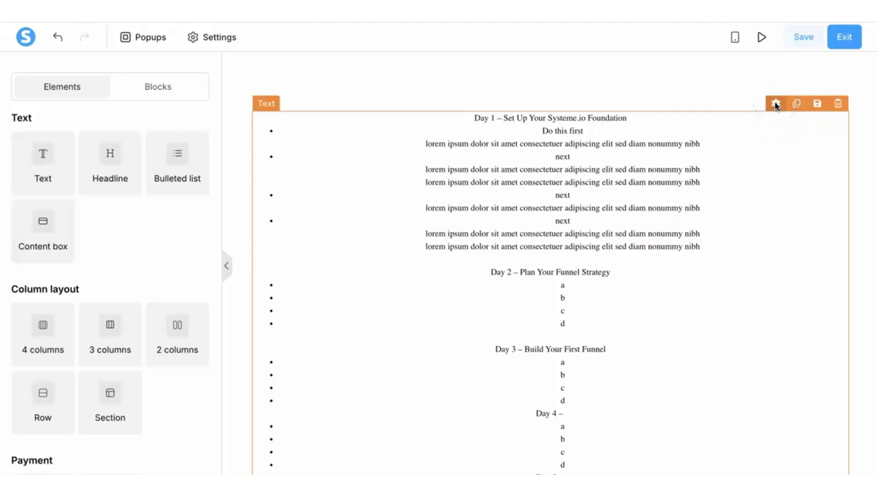
pyautogui.click(776, 103)
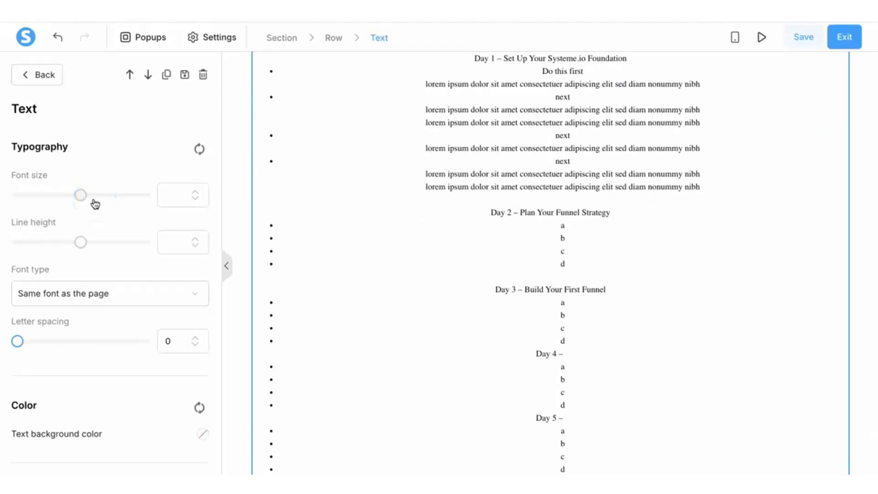
pyautogui.scroll(-1, 95, 204)
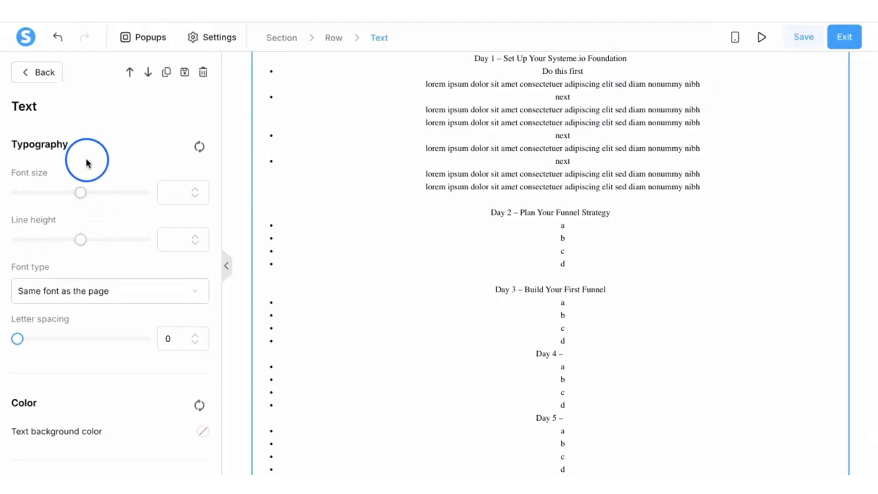
pyautogui.scroll(-5, 98, 253)
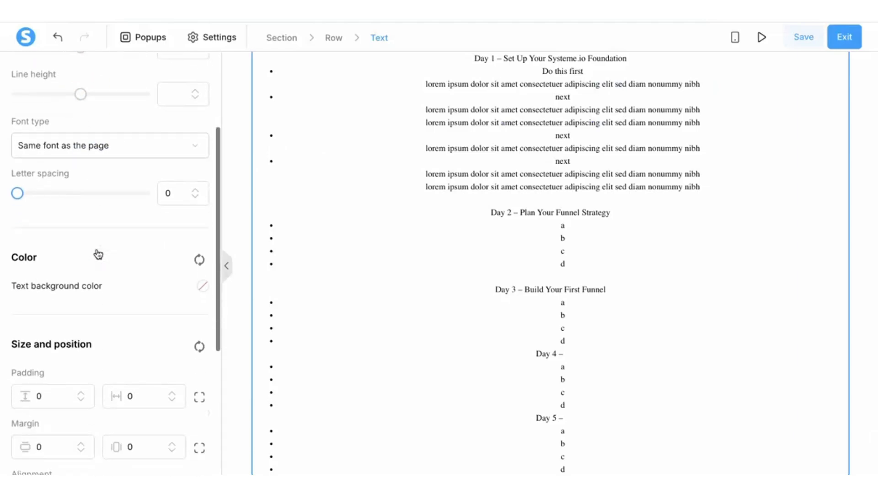
pyautogui.scroll(-5, 98, 254)
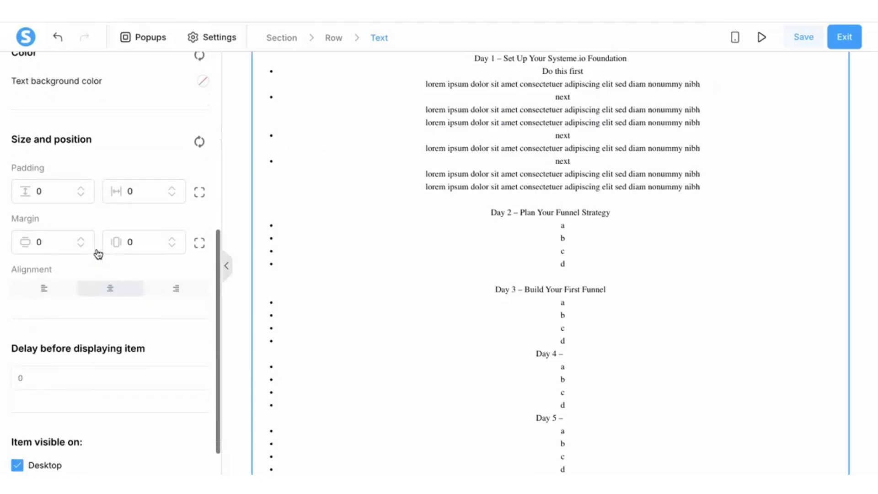
pyautogui.scroll(2, 98, 254)
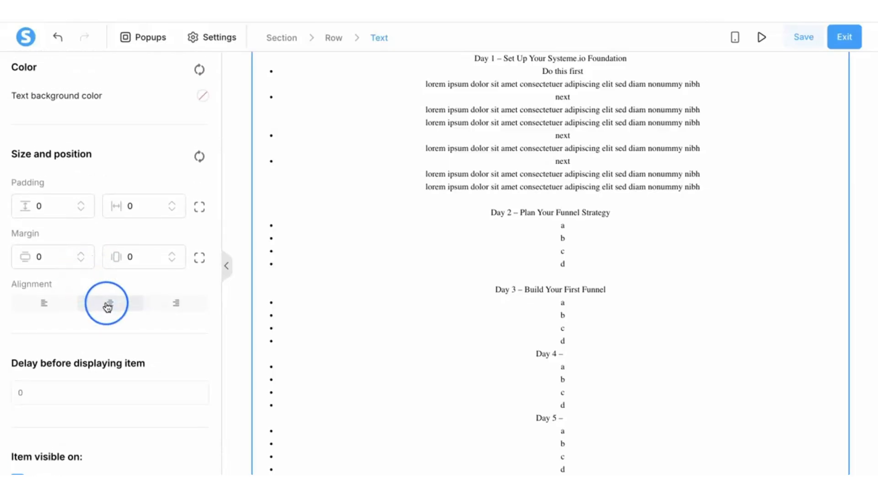
pyautogui.click(45, 302)
pyautogui.scroll(3, 690, 304)
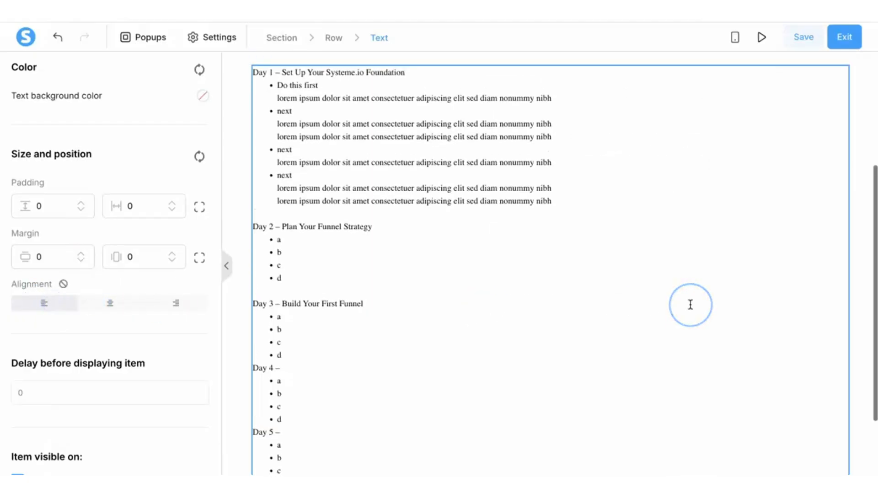
pyautogui.scroll(-1, 691, 304)
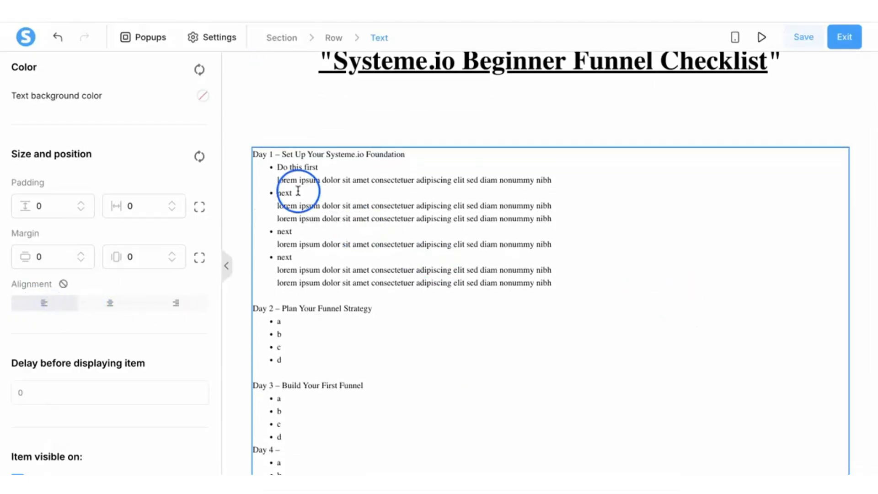
# Set the font size of the whole checklist text to 30, with a line height of 39.
pyautogui.doubleClick(257, 155)
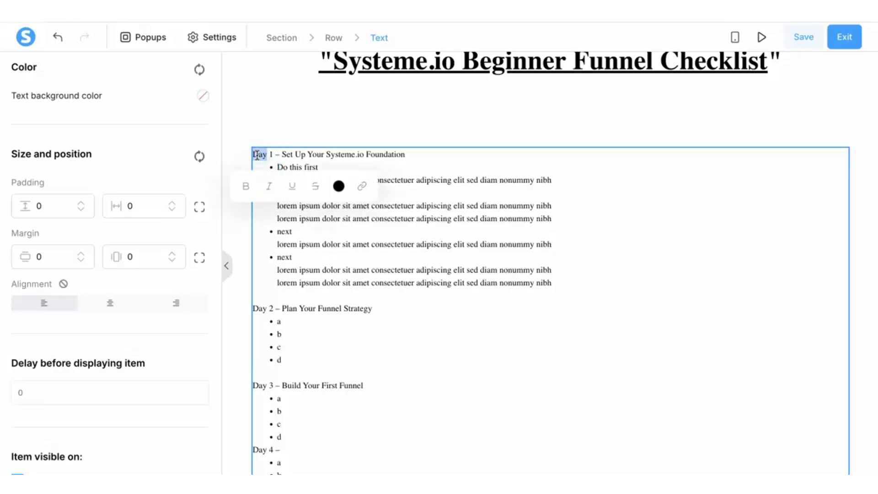
pyautogui.hotkey('ctrl', 'a')
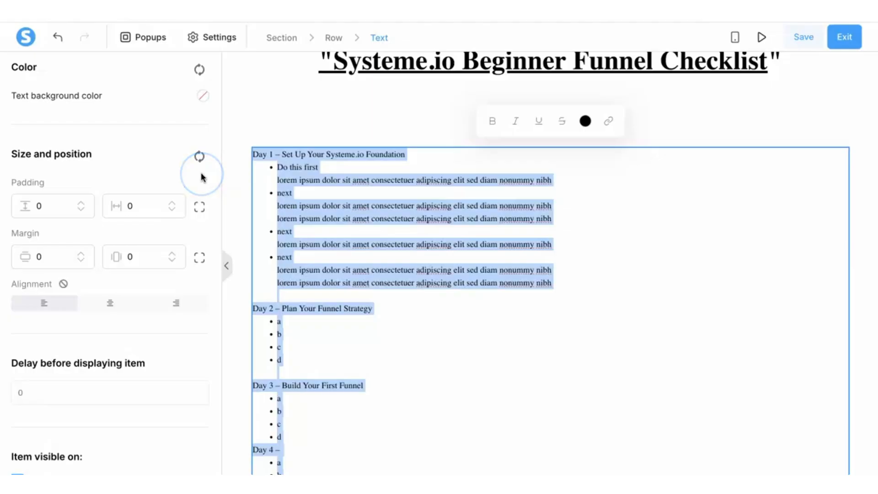
pyautogui.scroll(5, 201, 177)
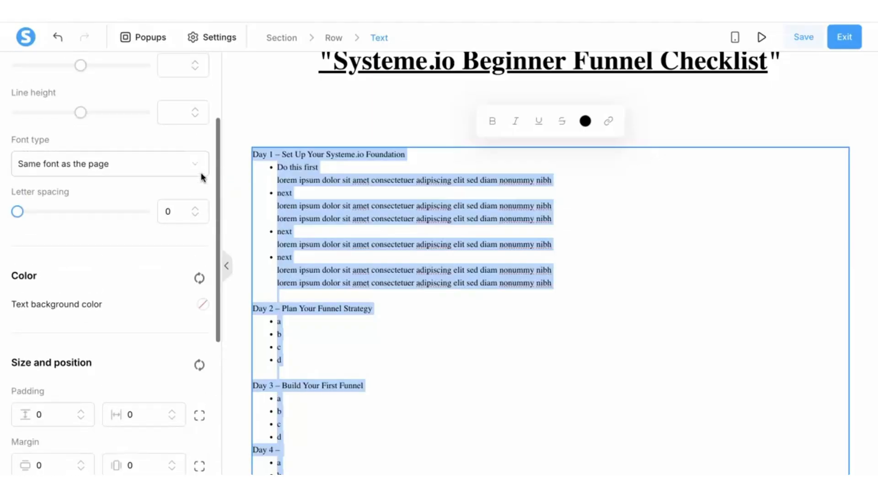
pyautogui.scroll(-1, 183, 196)
pyautogui.scroll(3, 183, 198)
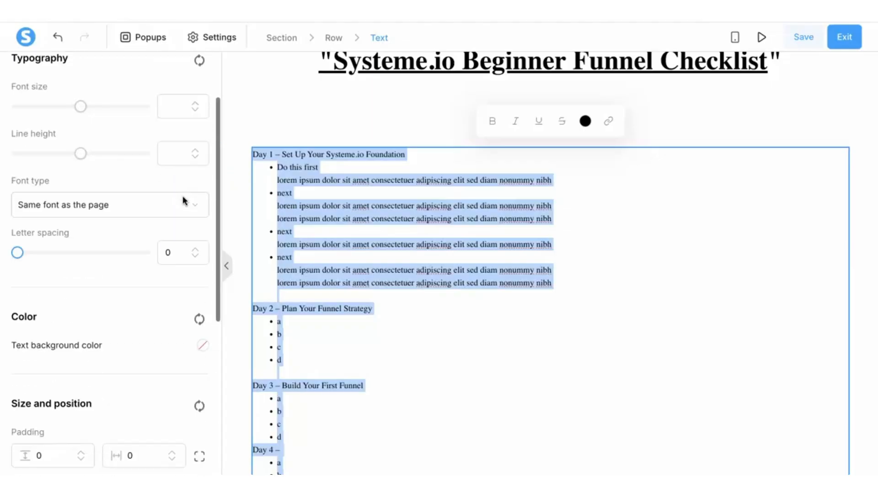
pyautogui.moveTo(83, 151); pyautogui.dragTo(55, 150)
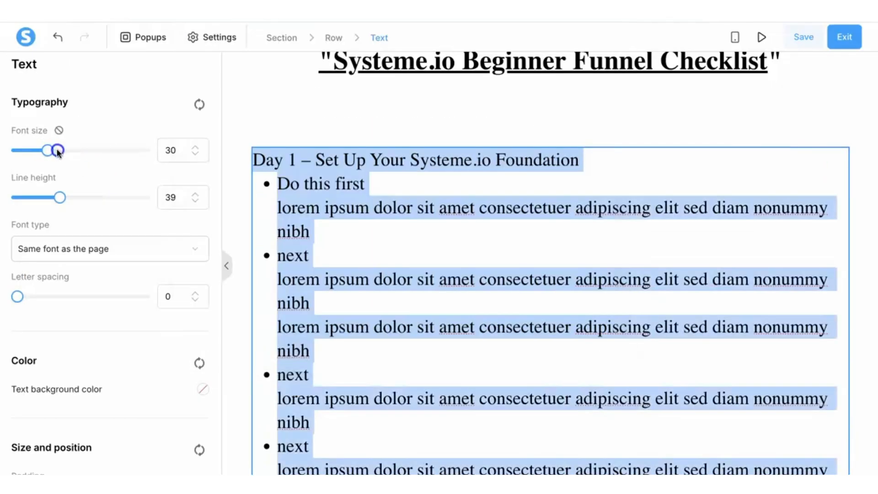
pyautogui.click(258, 125)
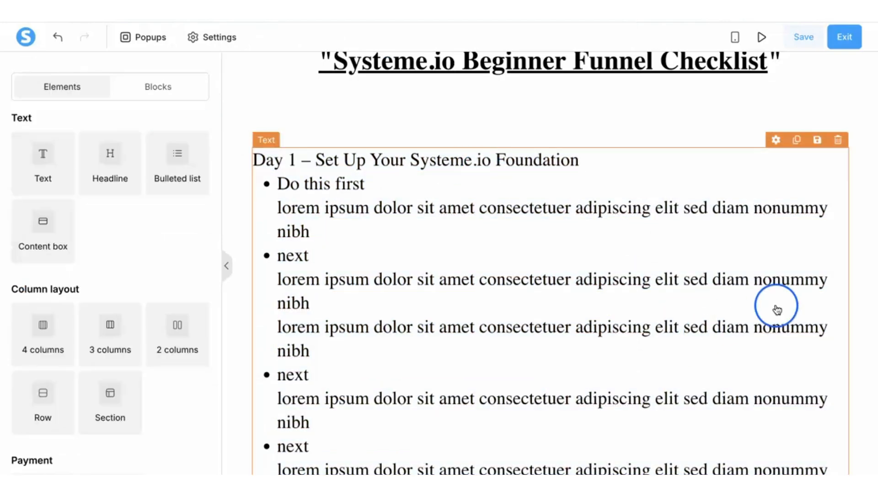
# Set the background color of the section containing the thank-you headline to #d8dbe9.
pyautogui.scroll(3, 874, 326)
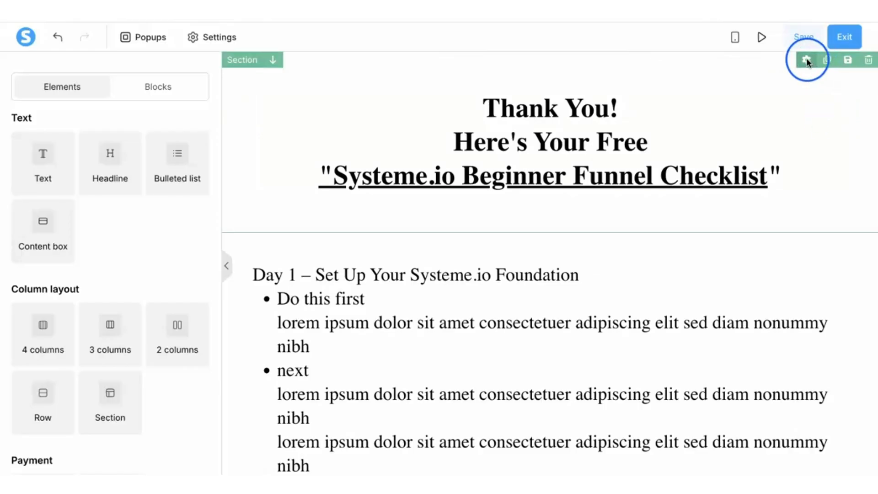
pyautogui.click(806, 60)
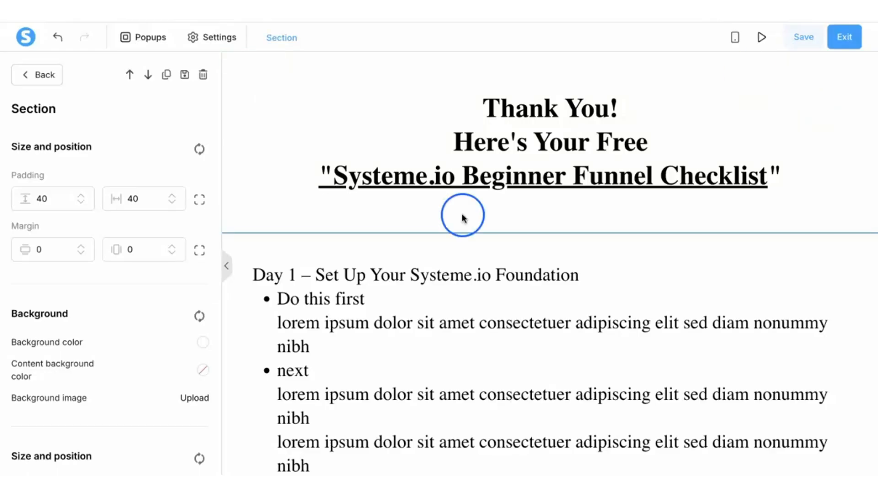
pyautogui.click(201, 343)
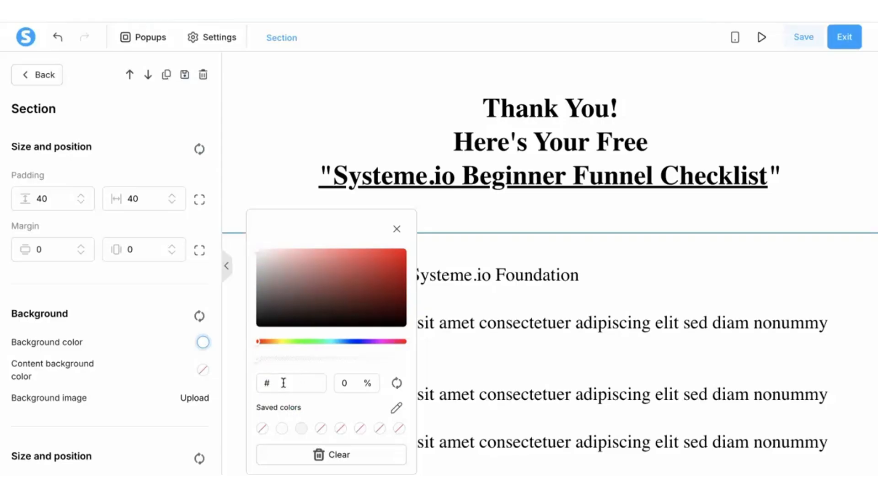
pyautogui.write('d8dbe9')
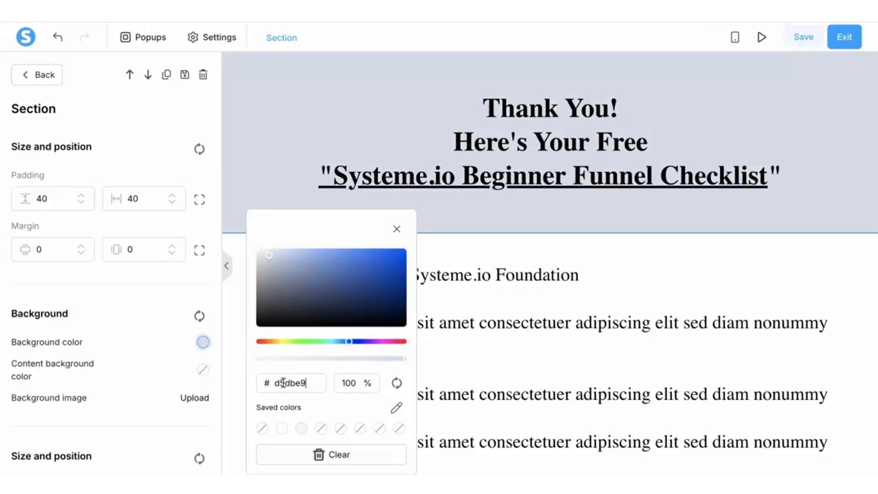
pyautogui.click(820, 165)
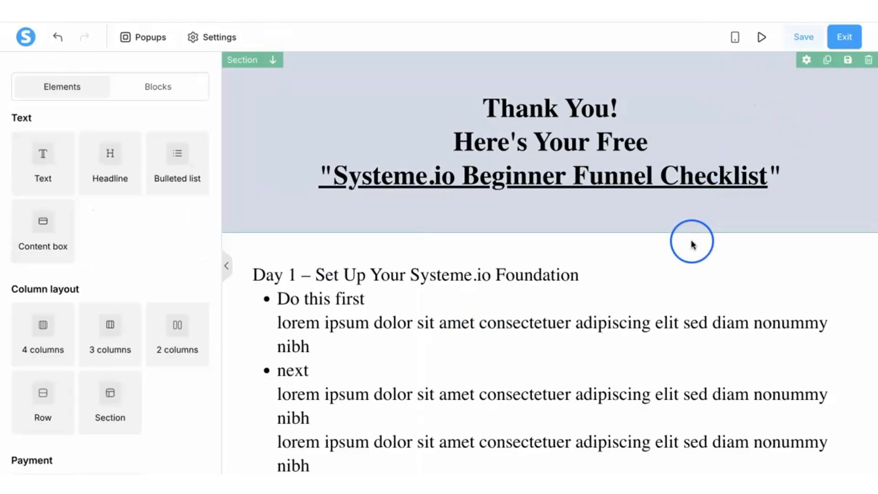
# Review the thank-you page from the headline section down through the daily checklist entries.
pyautogui.scroll(-1, 688, 273)
pyautogui.scroll(-7, 689, 274)
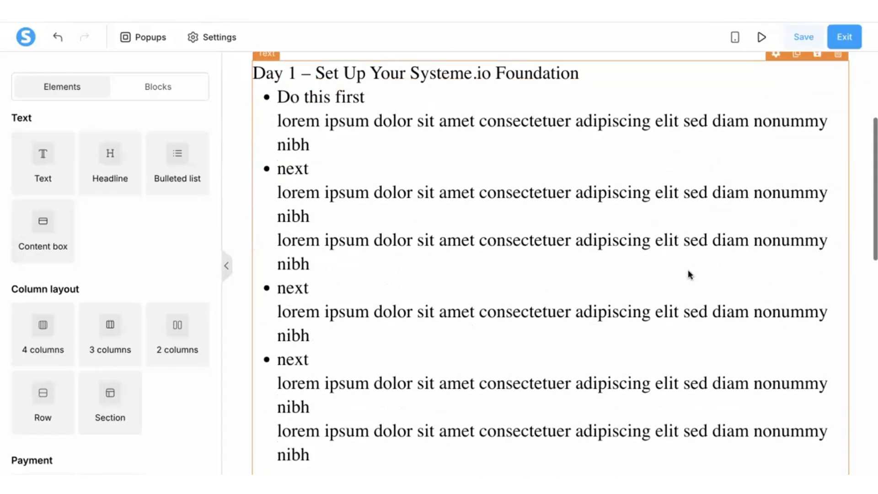
pyautogui.scroll(-6, 690, 273)
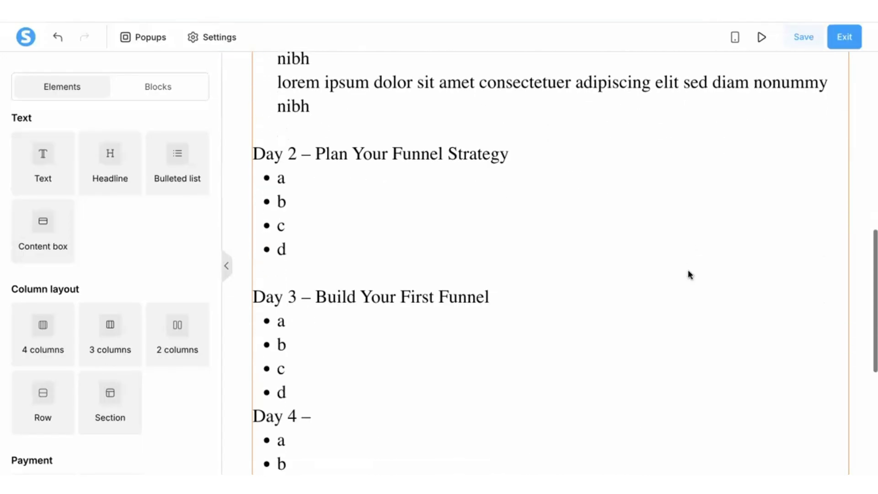
pyautogui.scroll(14, 690, 274)
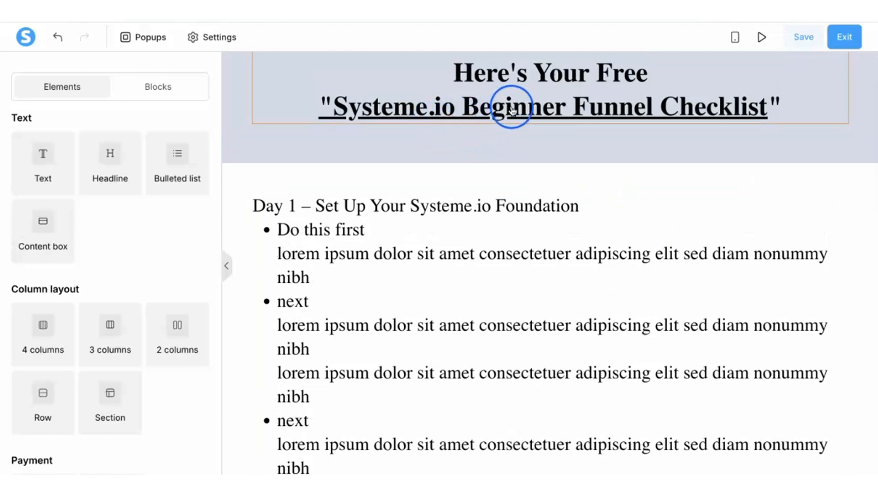
pyautogui.scroll(-2, 490, 272)
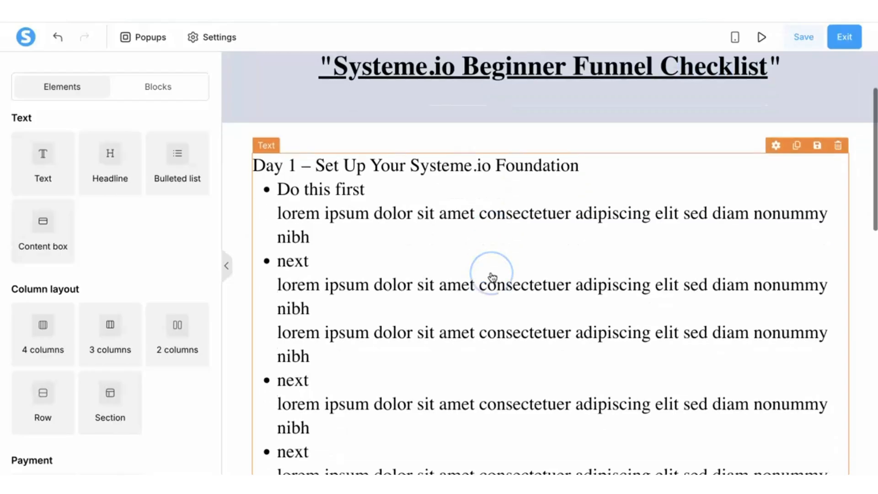
pyautogui.scroll(-2, 492, 278)
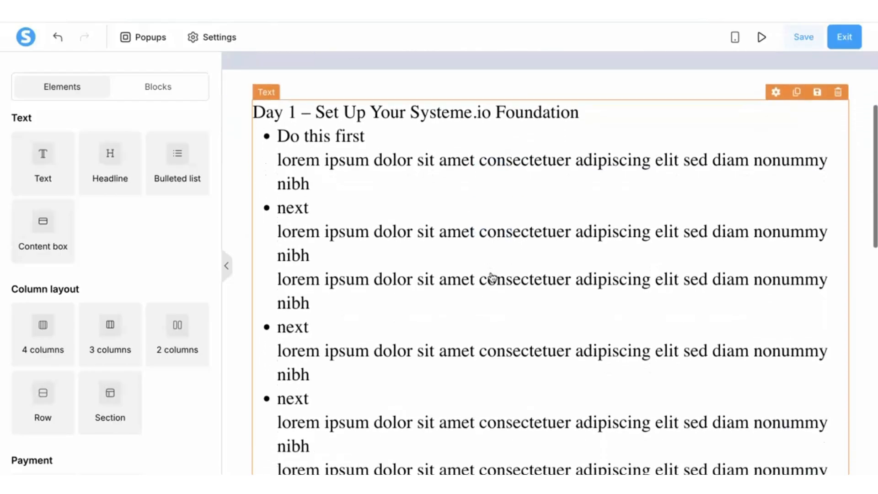
pyautogui.scroll(-1, 491, 277)
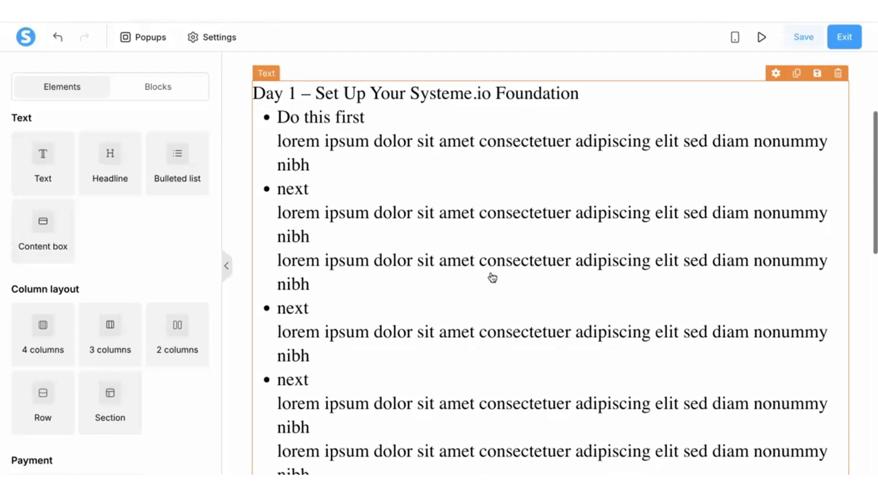
pyautogui.click(572, 276)
pyautogui.scroll(-1, 570, 276)
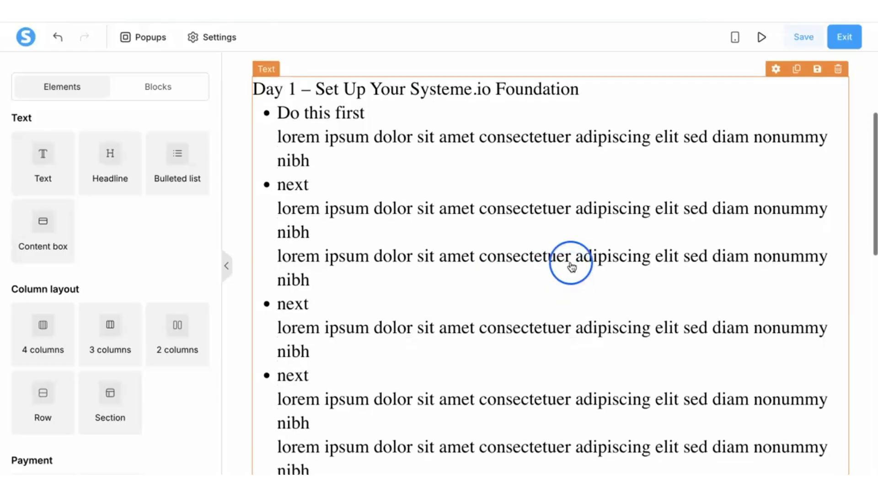
pyautogui.click(608, 57)
pyautogui.click(594, 242)
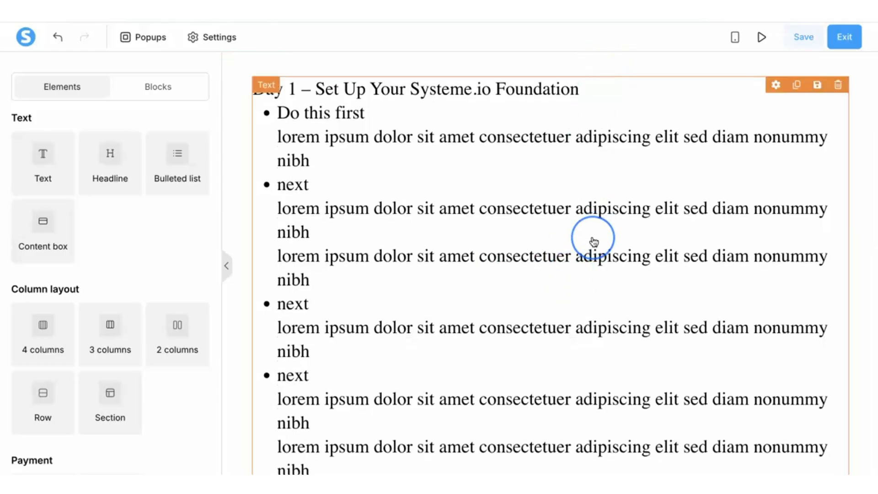
pyautogui.scroll(-1, 593, 242)
pyautogui.scroll(1, 326, 248)
pyautogui.scroll(2, 325, 238)
pyautogui.scroll(1, 320, 138)
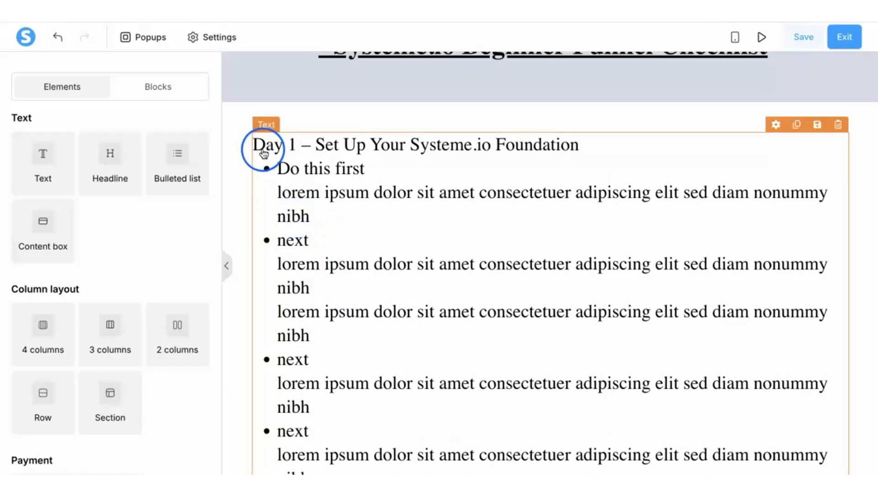
pyautogui.scroll(-5, 283, 315)
pyautogui.scroll(-7, 285, 320)
pyautogui.scroll(-6, 286, 321)
pyautogui.scroll(11, 286, 320)
pyautogui.scroll(10, 284, 318)
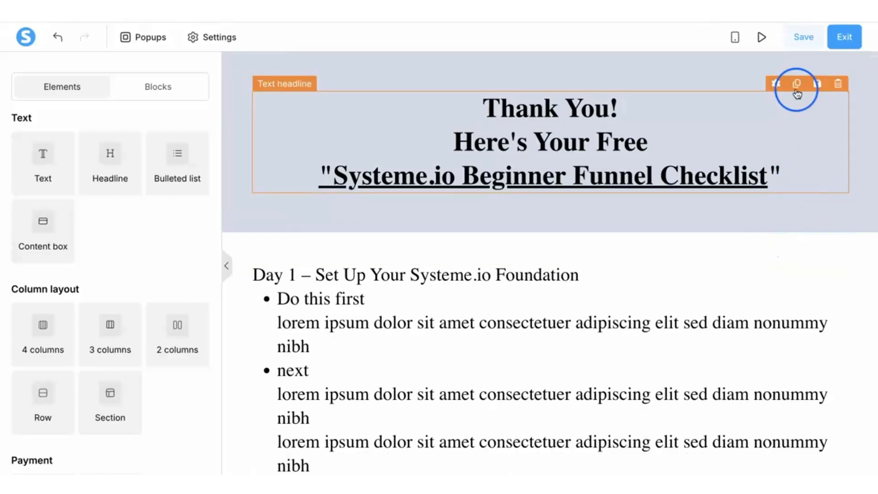
# Save the thank-you page and exit the page editor to return to the funnel's step configuration.
pyautogui.click(802, 41)
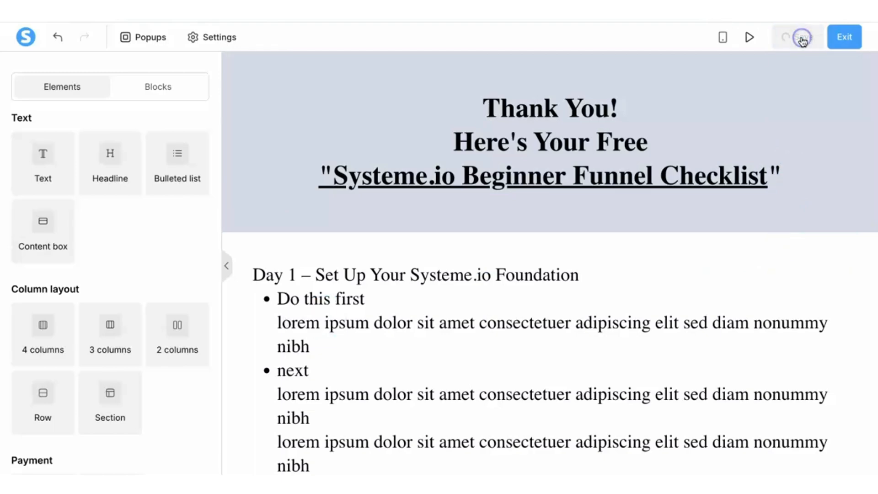
pyautogui.click(845, 39)
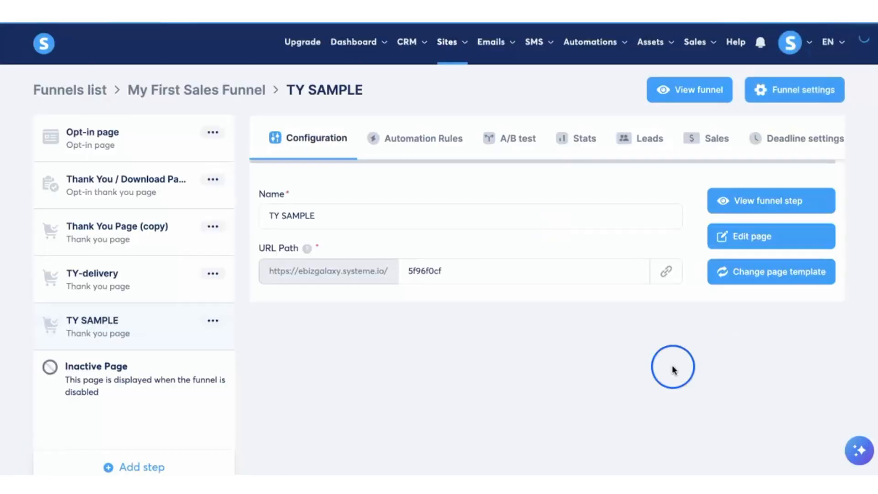
# View the live page of the TY-delivery funnel step and examine its headline section and daily checklist entries.
pyautogui.click(124, 274)
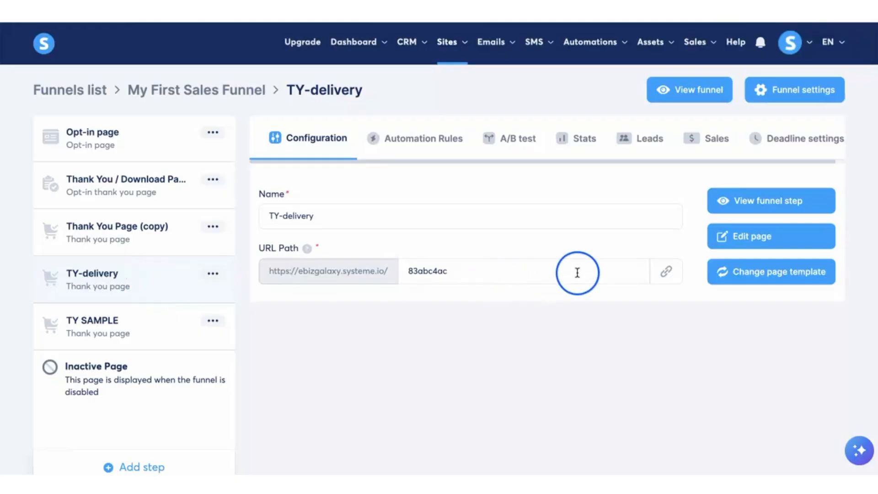
pyautogui.click(741, 201)
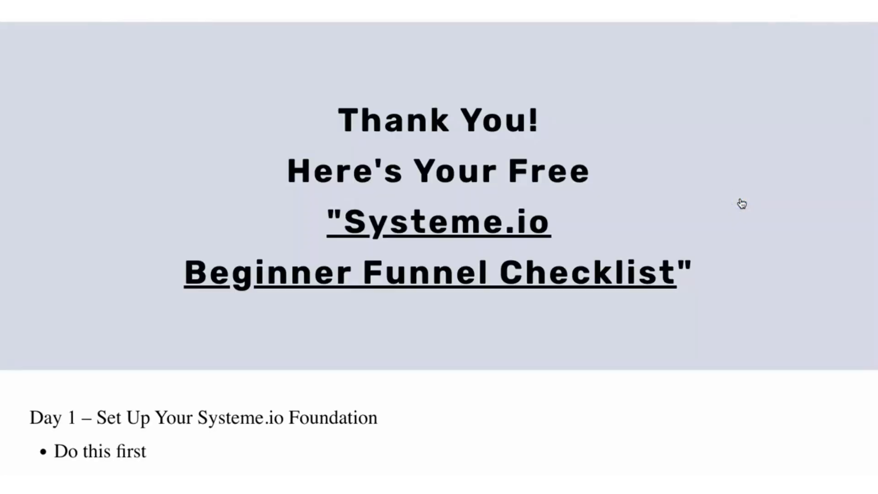
pyautogui.scroll(-4, 741, 203)
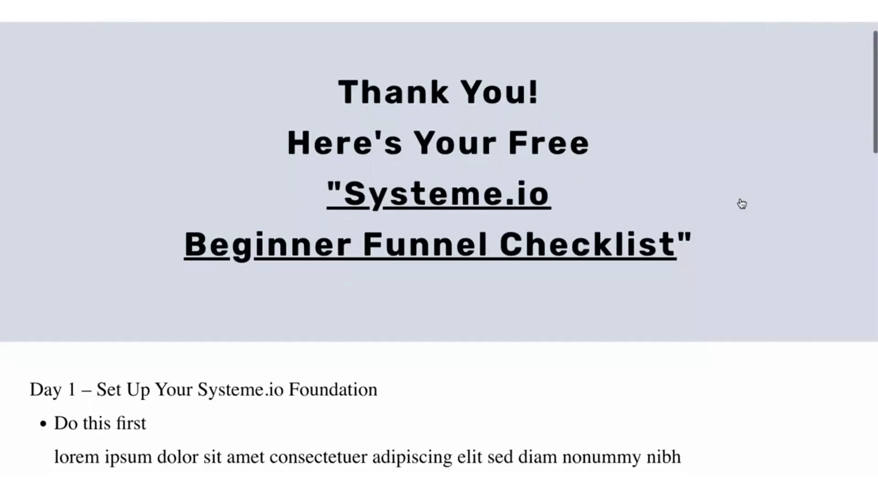
pyautogui.scroll(-10, 741, 203)
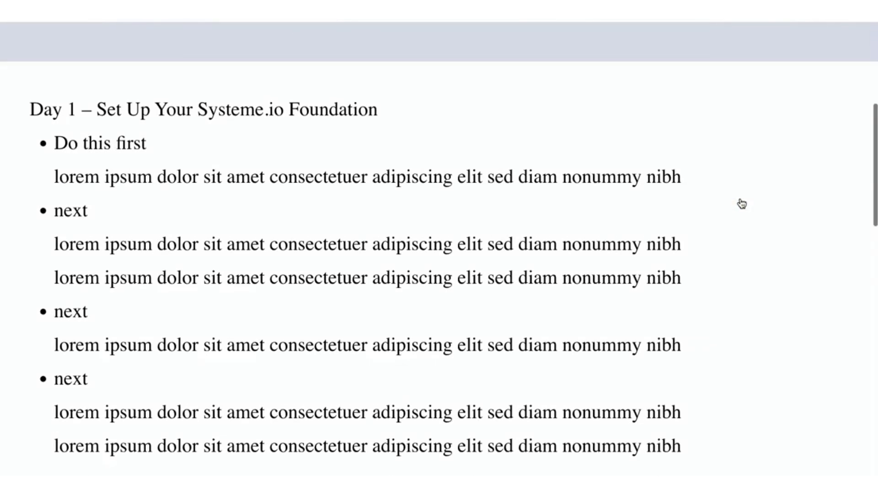
pyautogui.scroll(-5, 741, 203)
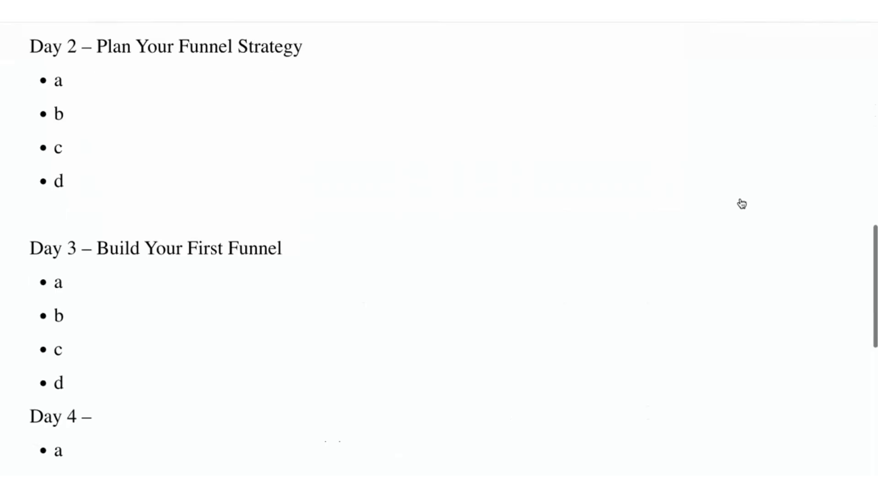